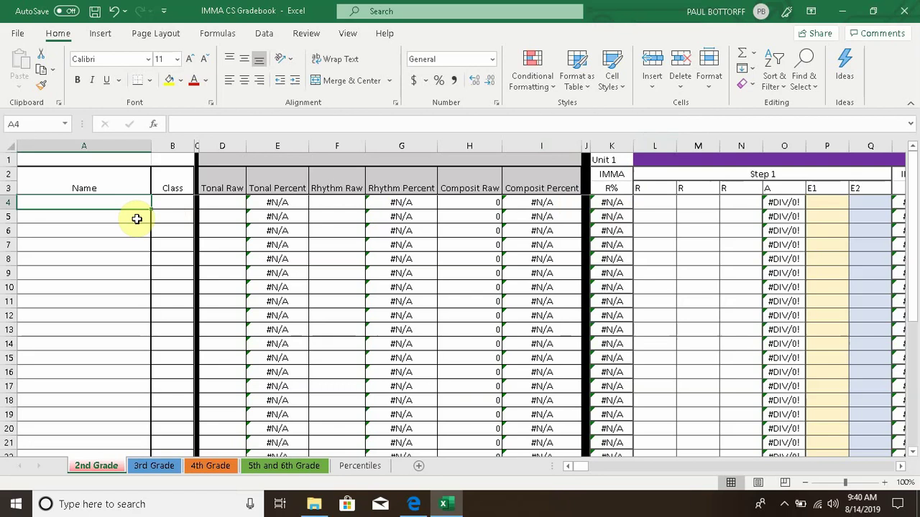
- Examine the Class, Tonal and Rhythm score columns on the 2nd Grade sheet
{"action": "left_click", "coordinate": [171, 205]}
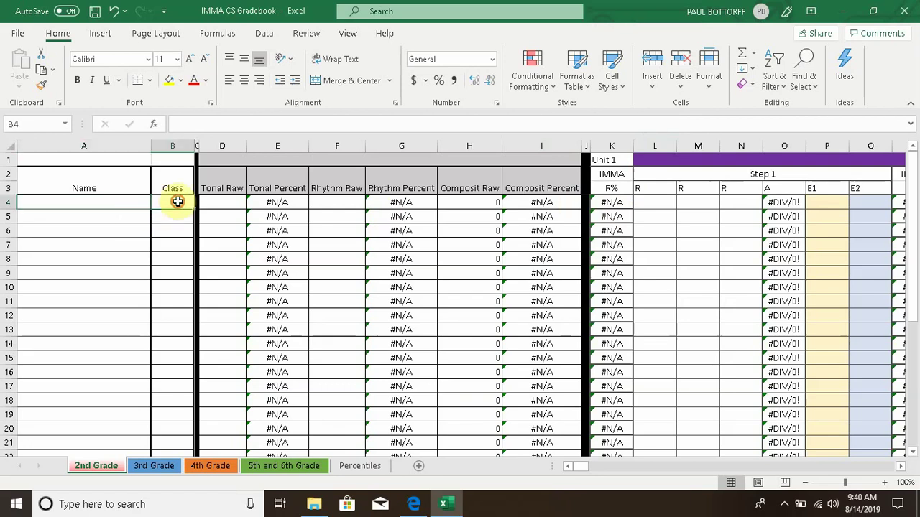
{"action": "left_click", "coordinate": [231, 201]}
{"action": "left_click", "coordinate": [318, 204]}
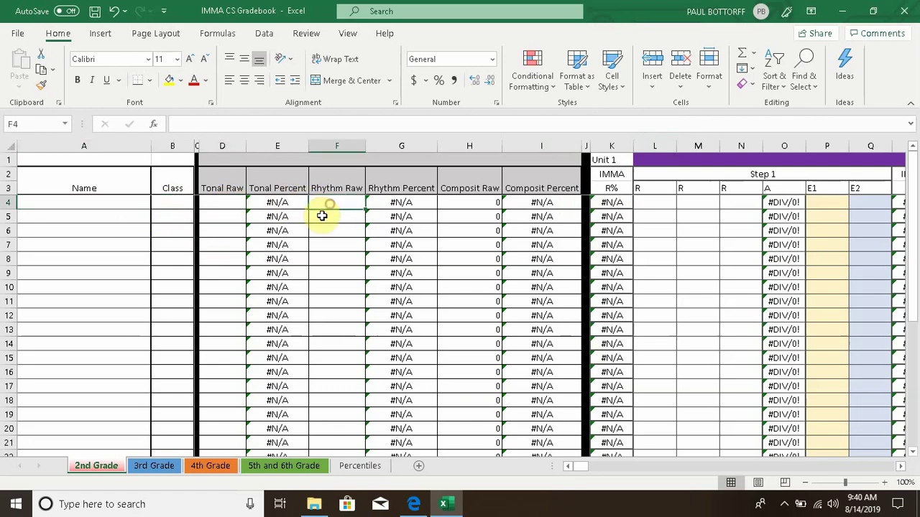
{"action": "left_click_drag", "start_coordinate": [279, 203], "coordinate": [280, 288]}
{"action": "left_click", "coordinate": [335, 257]}
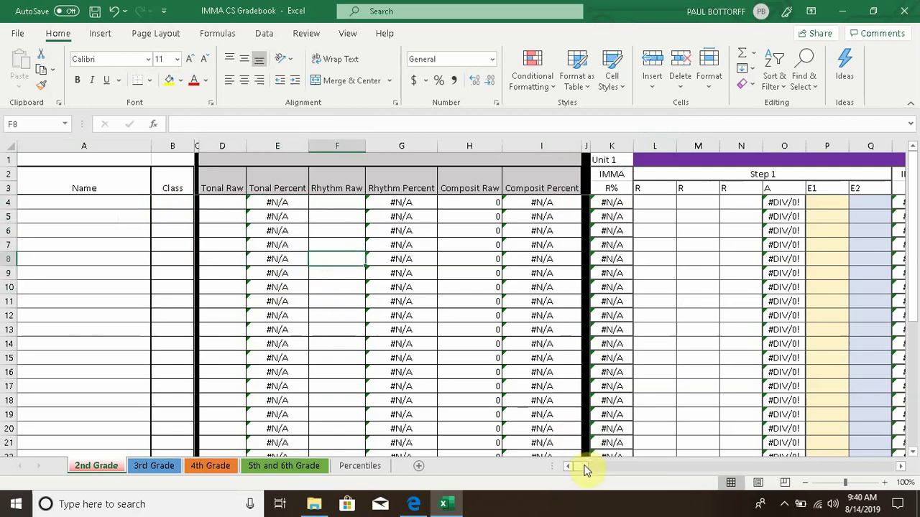
- Review the unit and step columns across the 2nd Grade sheet, then return to the first score columns
{"action": "scroll", "coordinate": [903, 467], "scroll_direction": "right", "scroll_amount": 8}
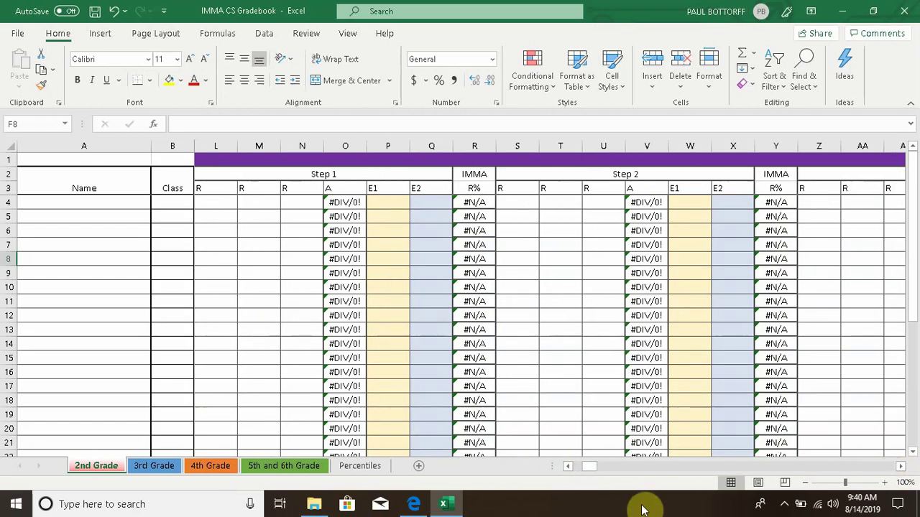
{"action": "left_click", "coordinate": [569, 467]}
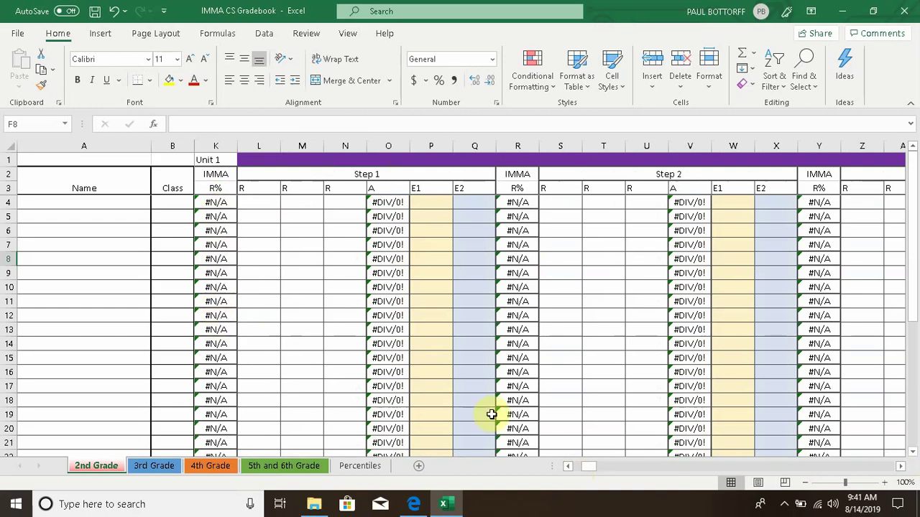
{"action": "left_click", "coordinate": [890, 467]}
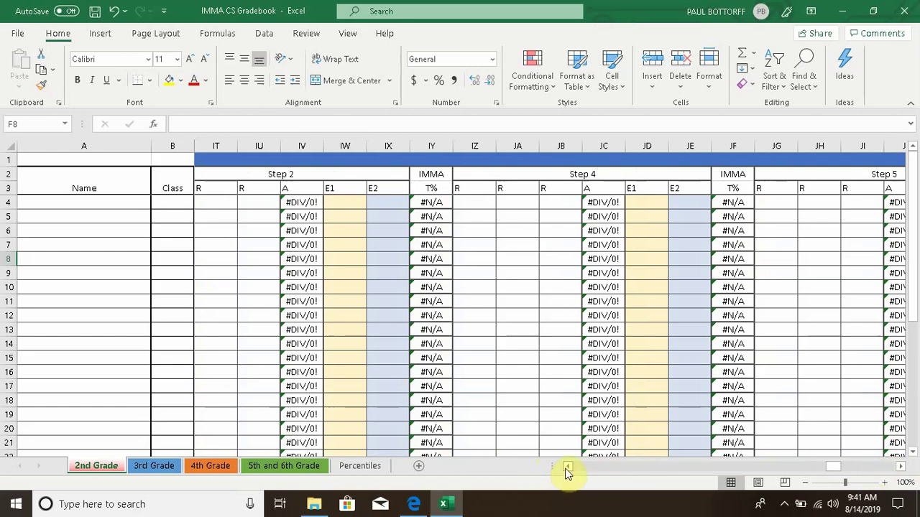
{"action": "left_click", "coordinate": [567, 467]}
{"action": "left_click", "coordinate": [567, 468]}
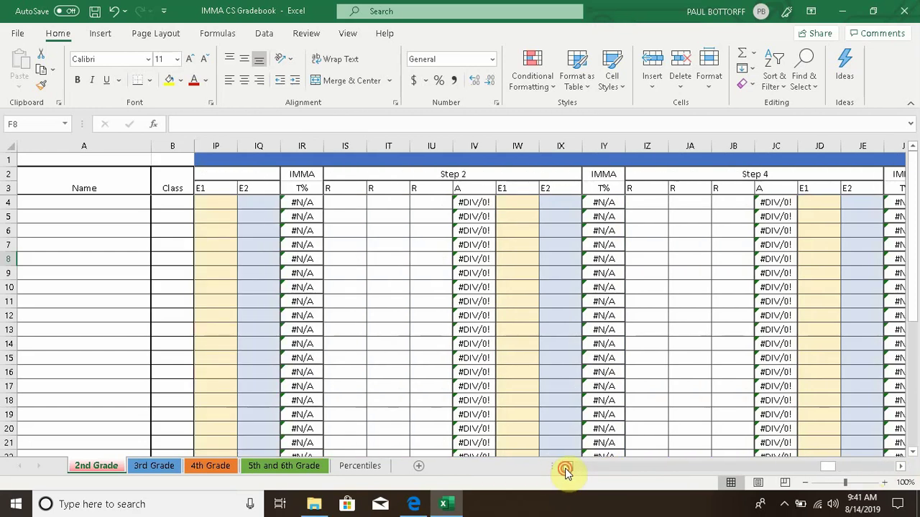
{"action": "left_click", "coordinate": [567, 467]}
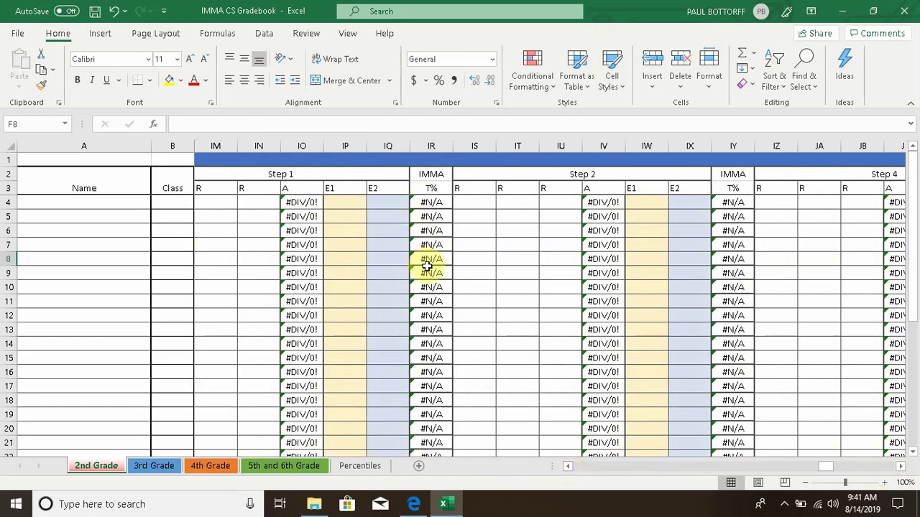
{"action": "left_click", "coordinate": [583, 468]}
{"action": "left_click", "coordinate": [584, 468]}
{"action": "left_click_drag", "start_coordinate": [584, 471], "coordinate": [578, 470]}
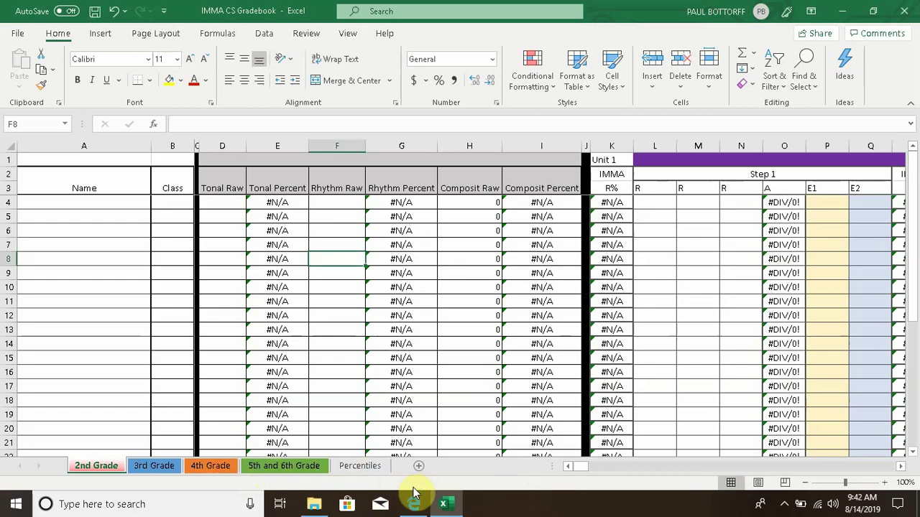
- Switch to Microsoft Edge and review the Primary and Intermediate Measures of Music Audiation kits and the GIA Music Assessment site
{"action": "mouse_move", "coordinate": [417, 498]}
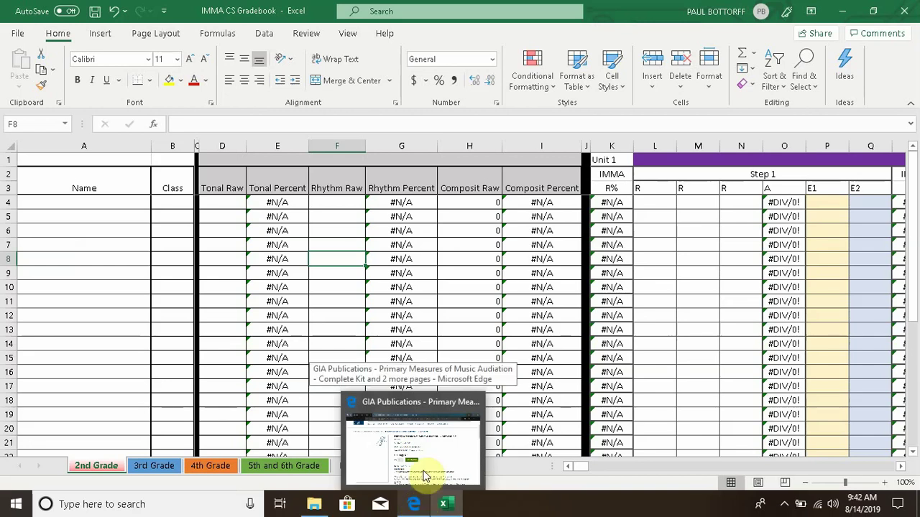
{"action": "left_click", "coordinate": [415, 500]}
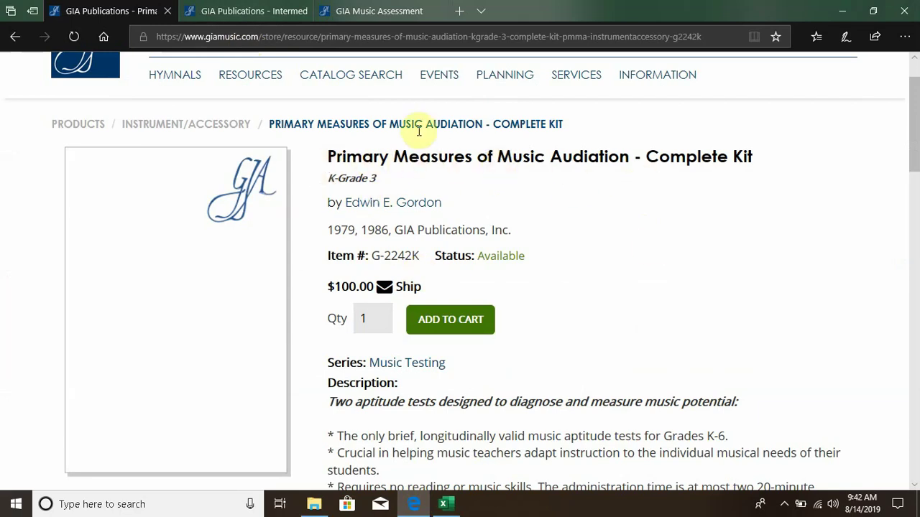
{"action": "left_click", "coordinate": [259, 14]}
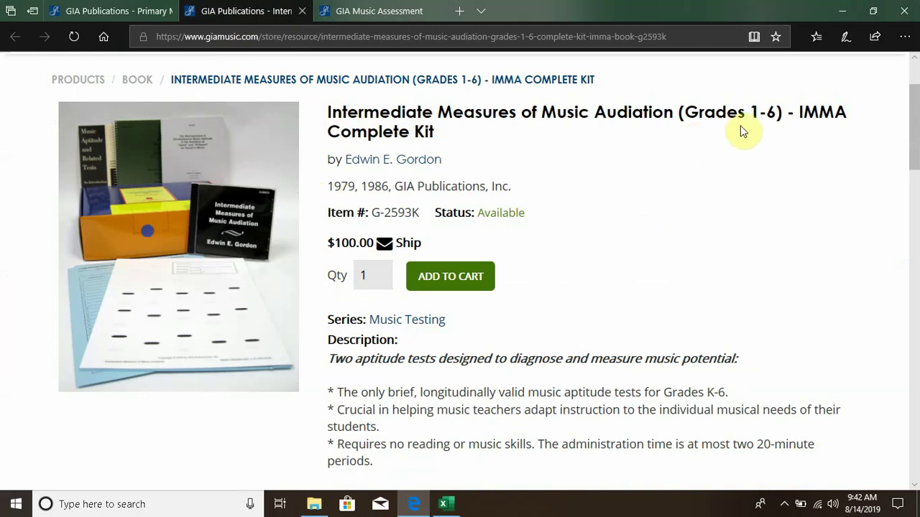
{"action": "left_click_drag", "start_coordinate": [771, 118], "coordinate": [740, 118]}
{"action": "left_click", "coordinate": [660, 177]}
{"action": "left_click", "coordinate": [383, 12]}
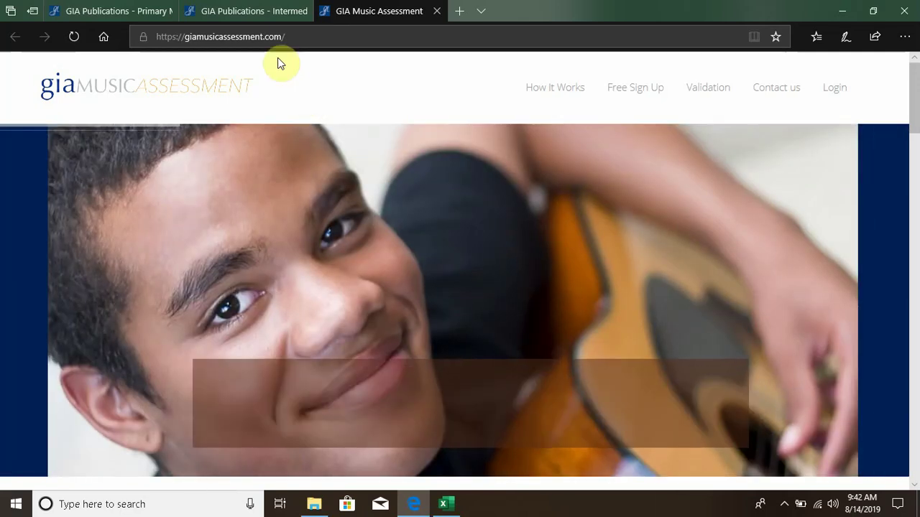
{"action": "left_click", "coordinate": [256, 14]}
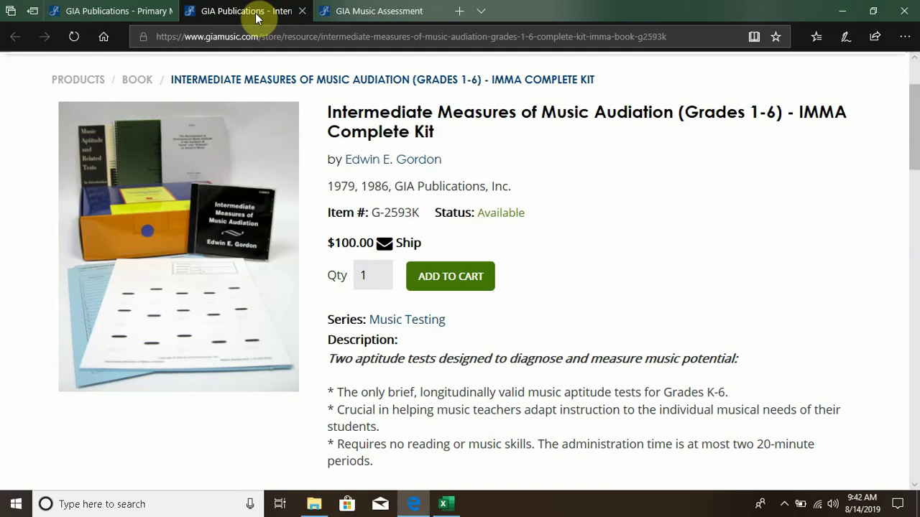
- Switch back to the Excel gradebook and look through the 3rd, 4th, and 5th and 6th Grade sheets, ending on 2nd Grade
{"action": "left_click", "coordinate": [443, 504]}
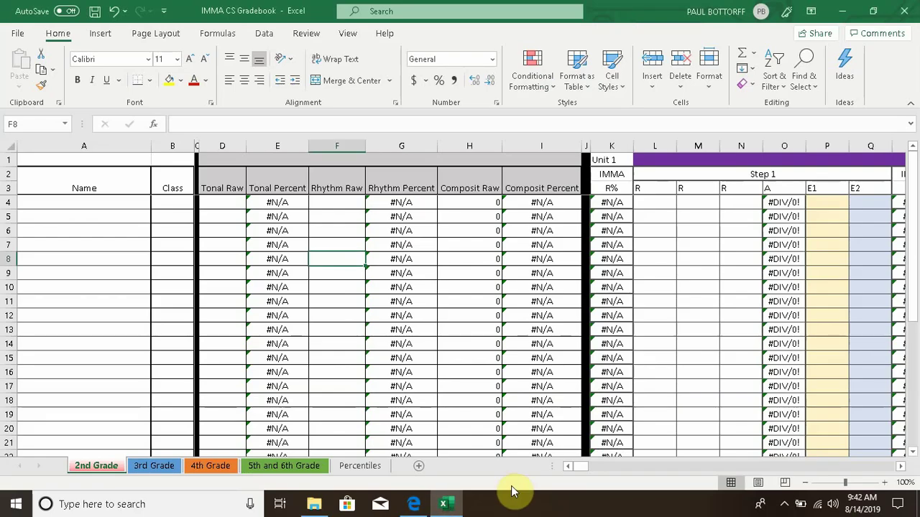
{"action": "left_click", "coordinate": [117, 206]}
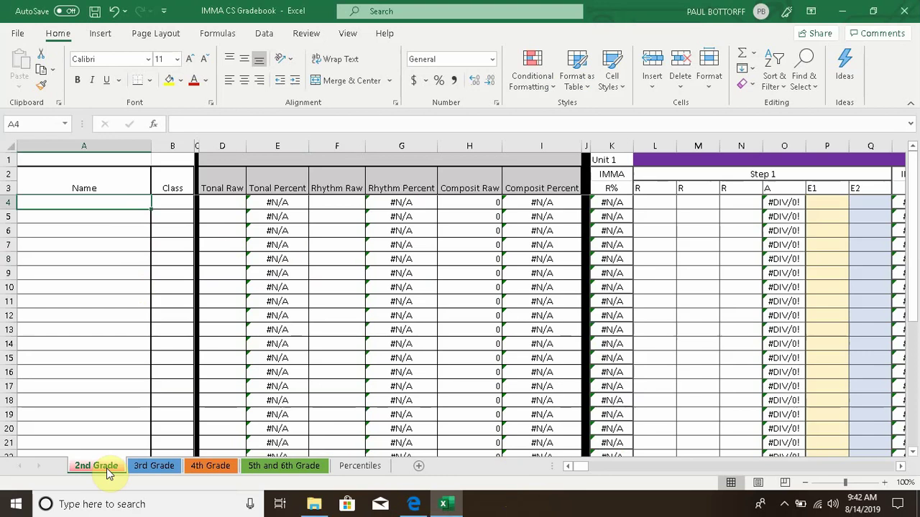
{"action": "left_click", "coordinate": [154, 465]}
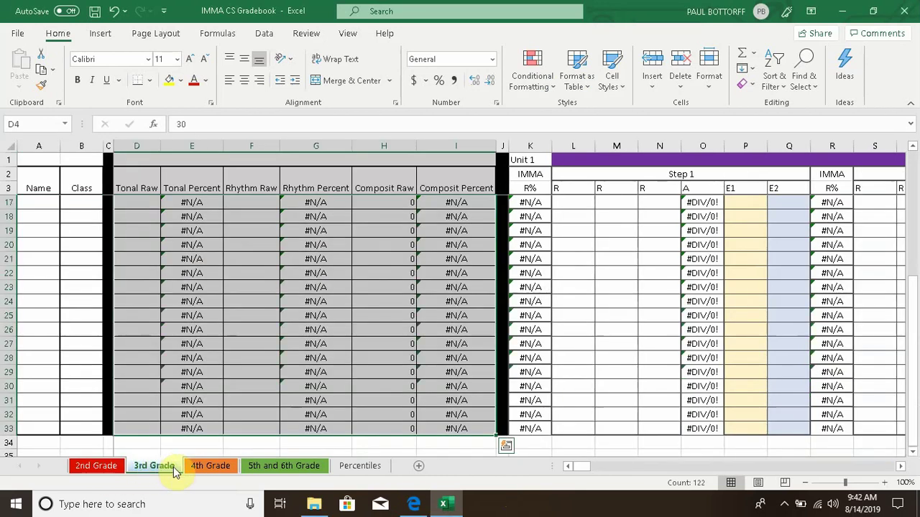
{"action": "left_click", "coordinate": [207, 466]}
{"action": "left_click", "coordinate": [253, 468]}
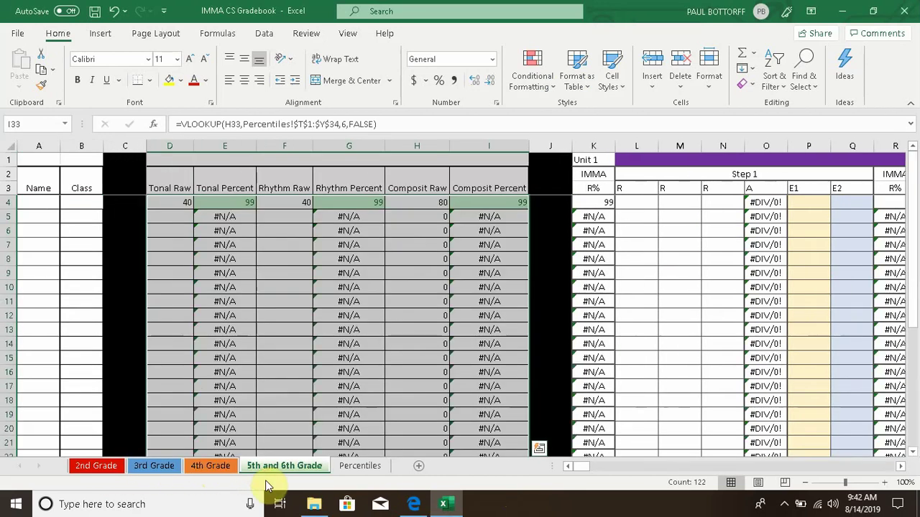
{"action": "left_click", "coordinate": [94, 467]}
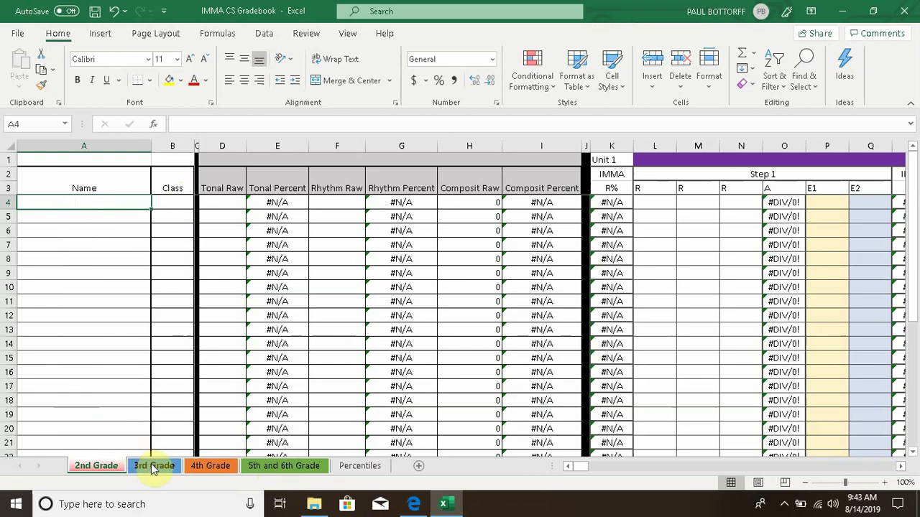
- Create a copy of the 2nd Grade sheet in the same workbook, placed before the original
{"action": "right_click", "coordinate": [108, 468]}
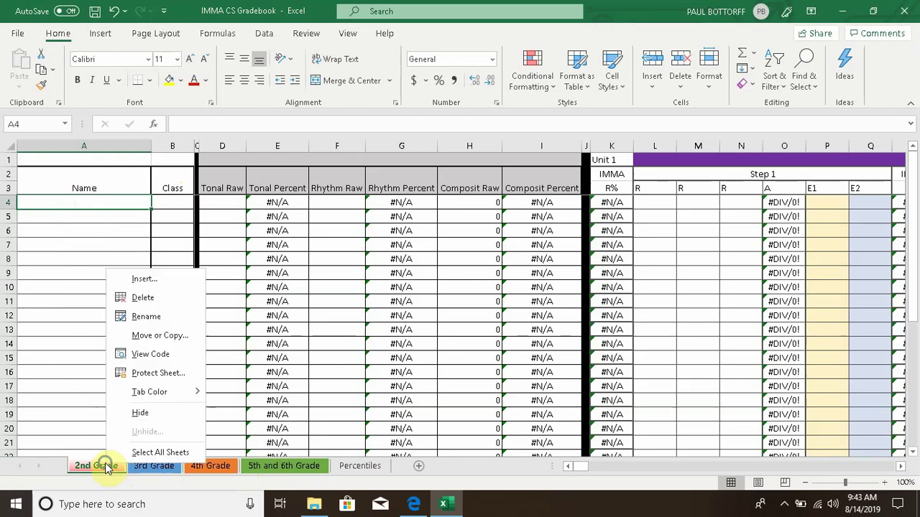
{"action": "left_click", "coordinate": [107, 468]}
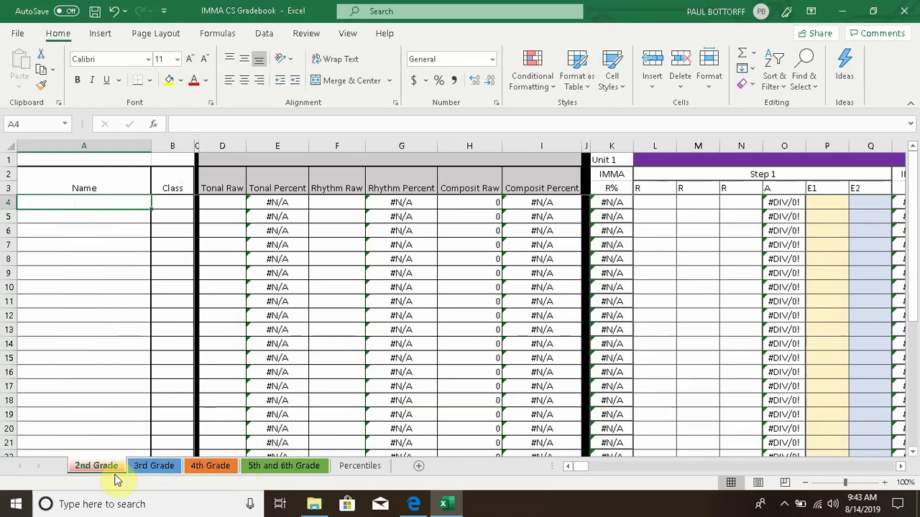
{"action": "right_click", "coordinate": [109, 468]}
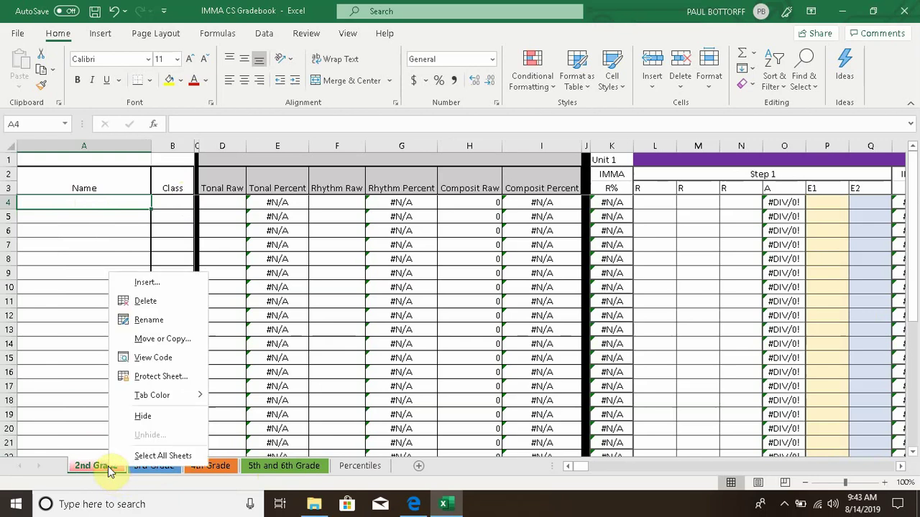
{"action": "left_click", "coordinate": [181, 343]}
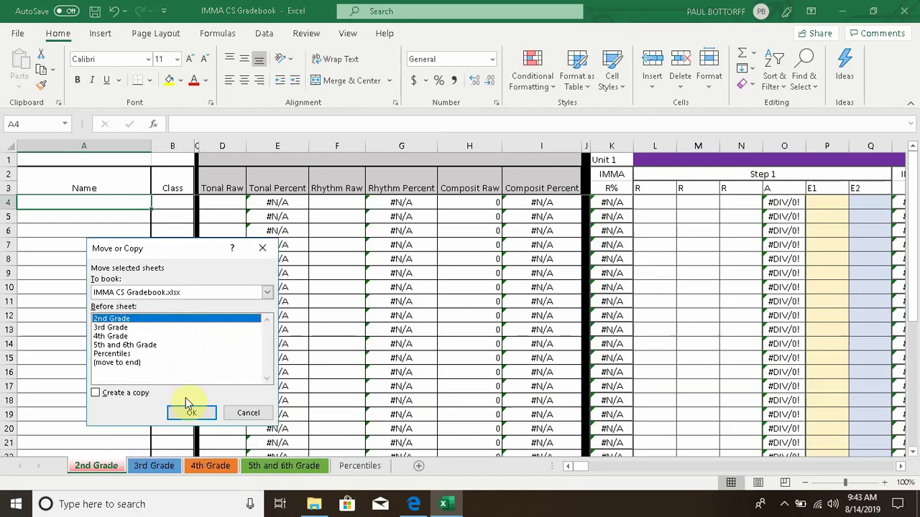
{"action": "left_click", "coordinate": [146, 392]}
{"action": "left_click", "coordinate": [194, 414]}
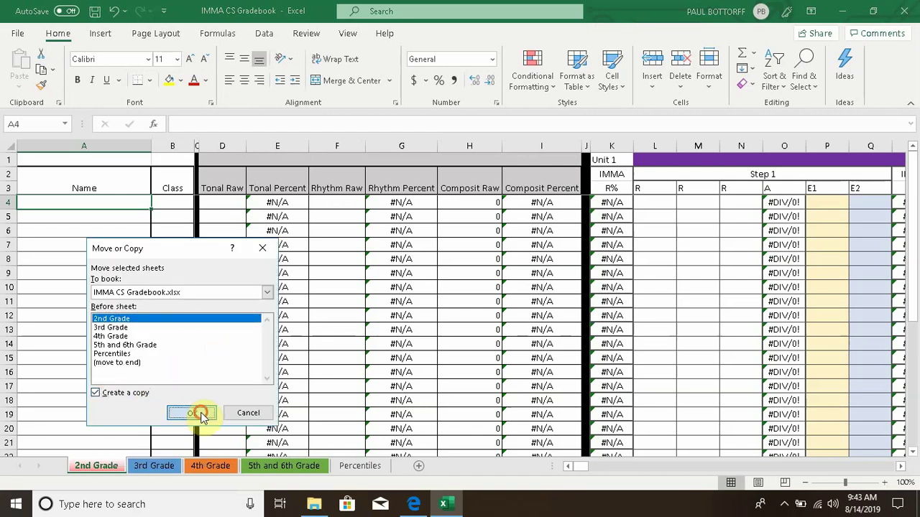
{"action": "left_click", "coordinate": [160, 466]}
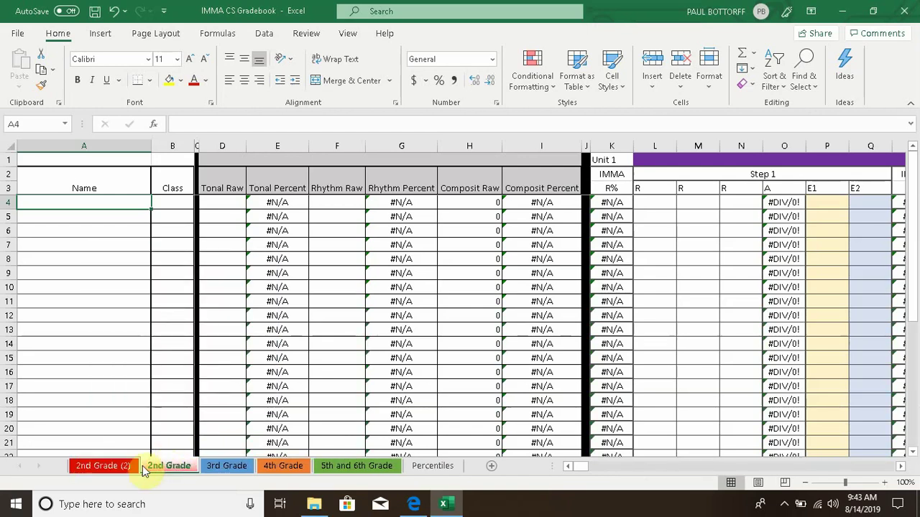
- On the copied 2nd Grade sheet, enter Student as the name in A4 and fill in the class name in B4
{"action": "left_click", "coordinate": [87, 465]}
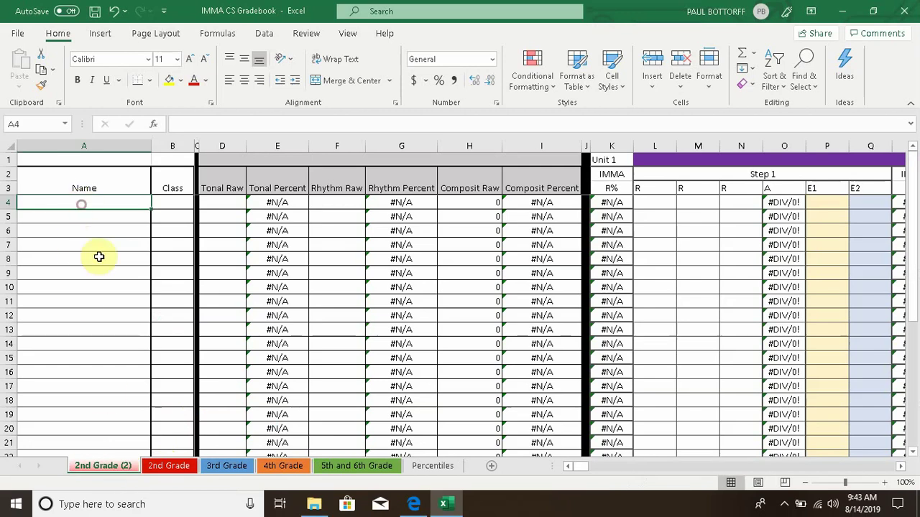
{"action": "type", "text": "Student"}
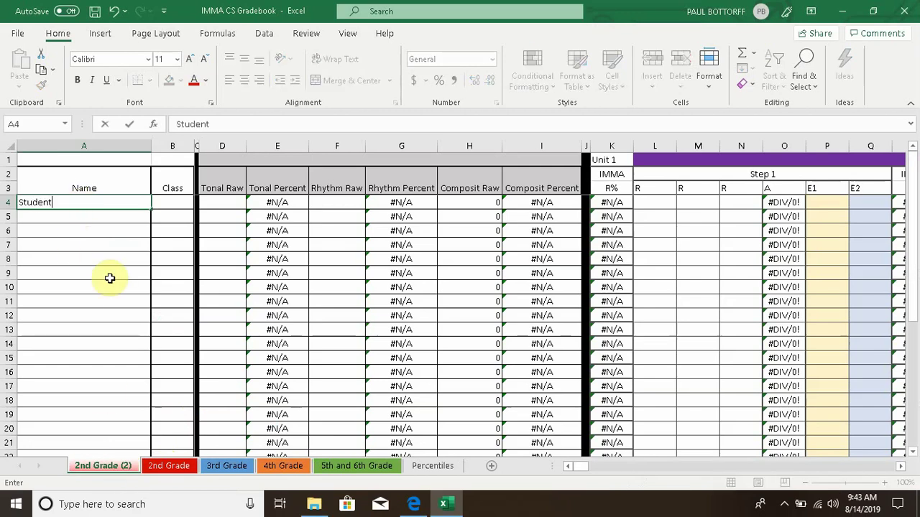
{"action": "key", "text": "Tab"}
{"action": "type", "text": "Kennedy"}
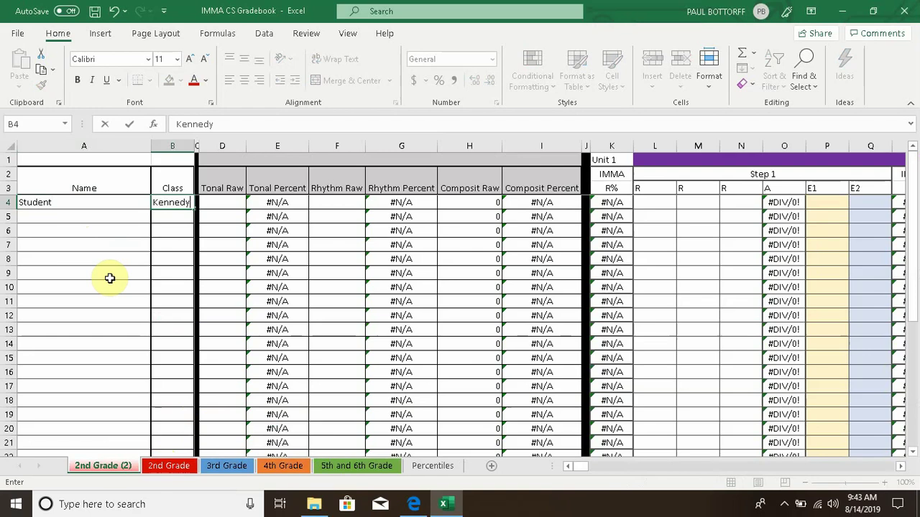
{"action": "key", "text": "Tab"}
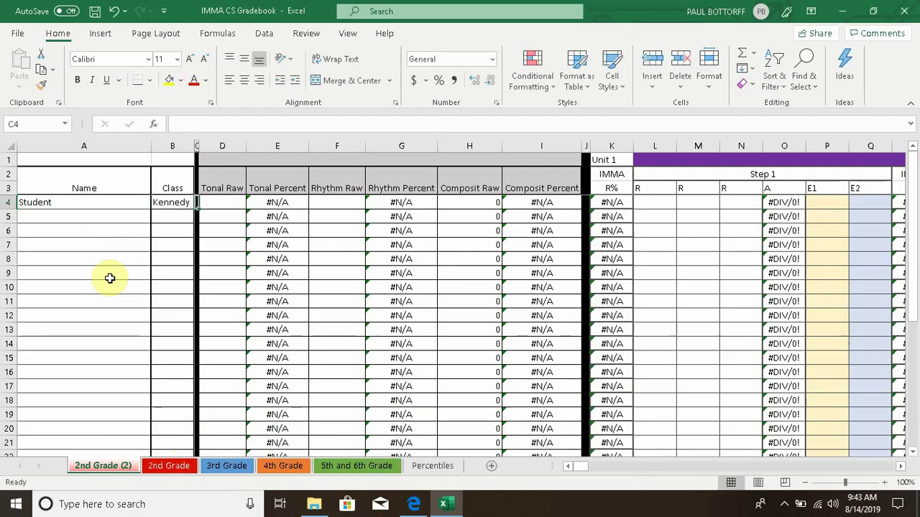
- Enter a Tonal Raw score of 36 in D4 and a Rhythm Raw score of 20 in F4 for the student
{"action": "key", "text": "Tab"}
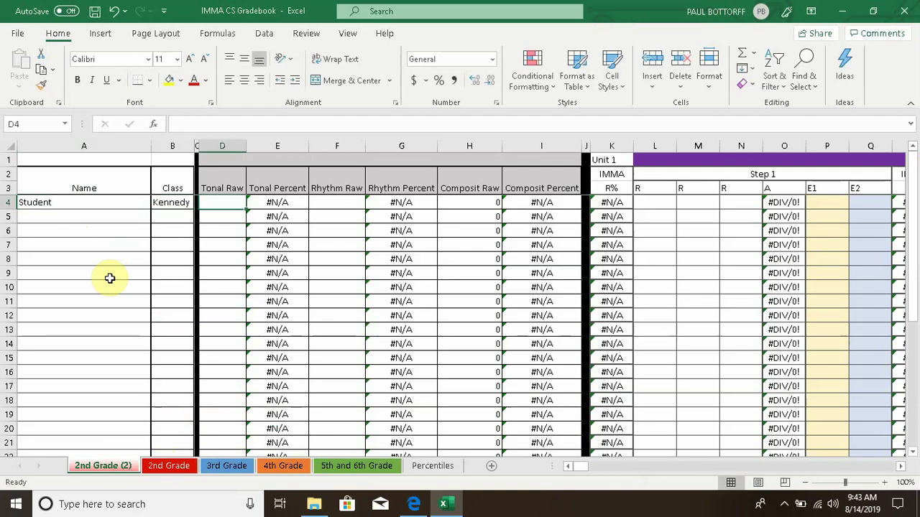
{"action": "type", "text": "36"}
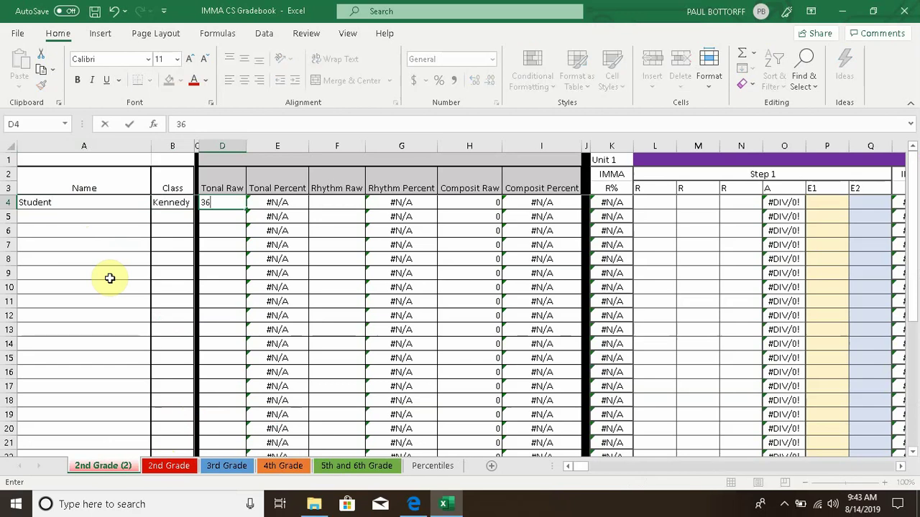
{"action": "key", "text": "Tab"}
{"action": "key", "text": "Tab"}
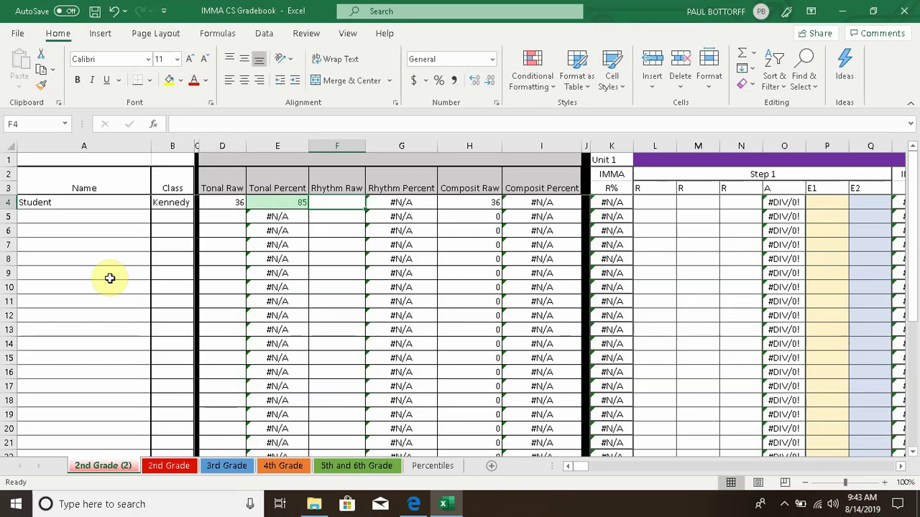
{"action": "type", "text": "20"}
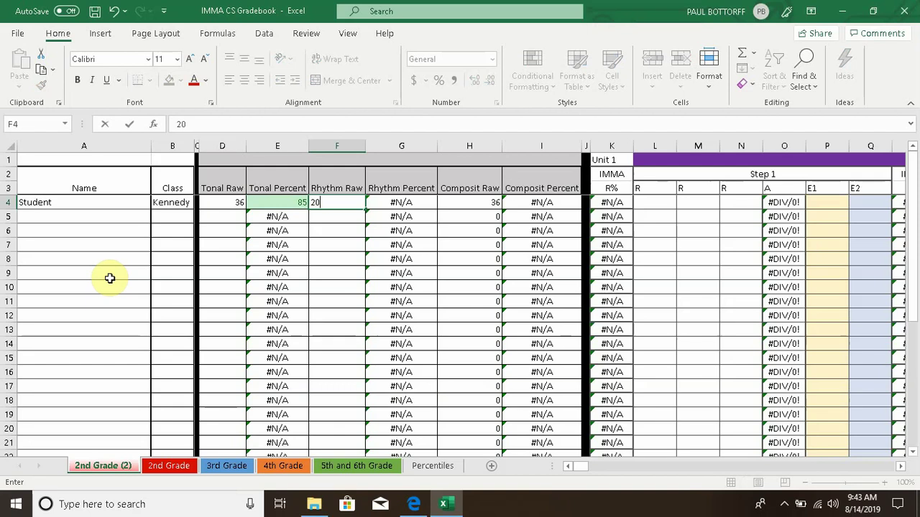
{"action": "key", "text": "Tab"}
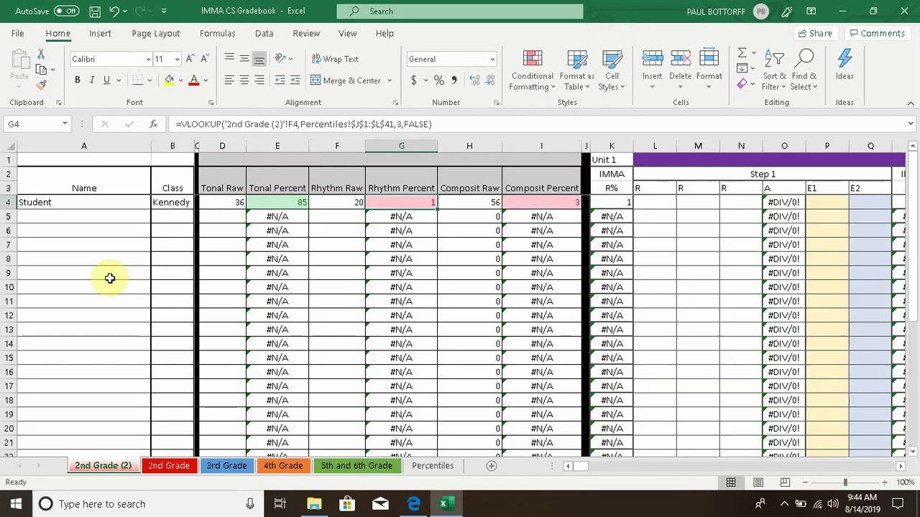
{"action": "key", "text": "Left"}
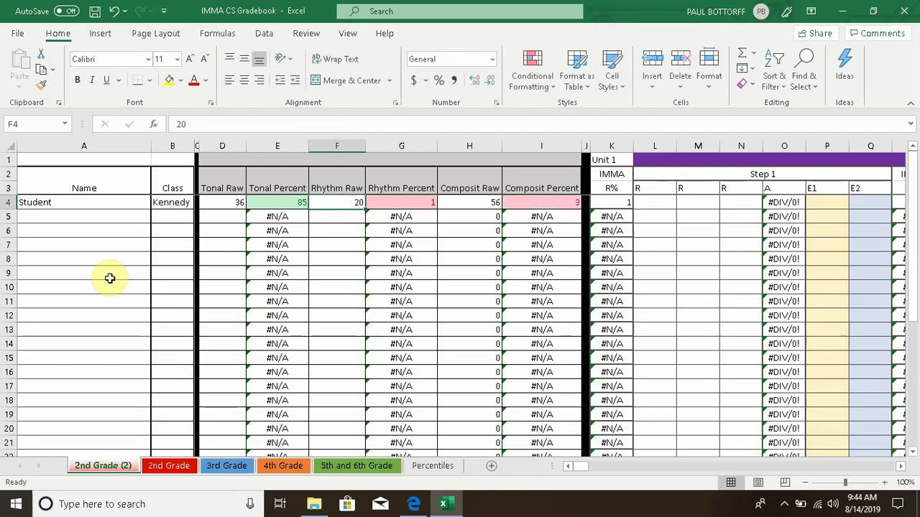
- Change the student's Rhythm Raw score in F4 to 30 and select the Rhythm Percent cell
{"action": "type", "text": "30"}
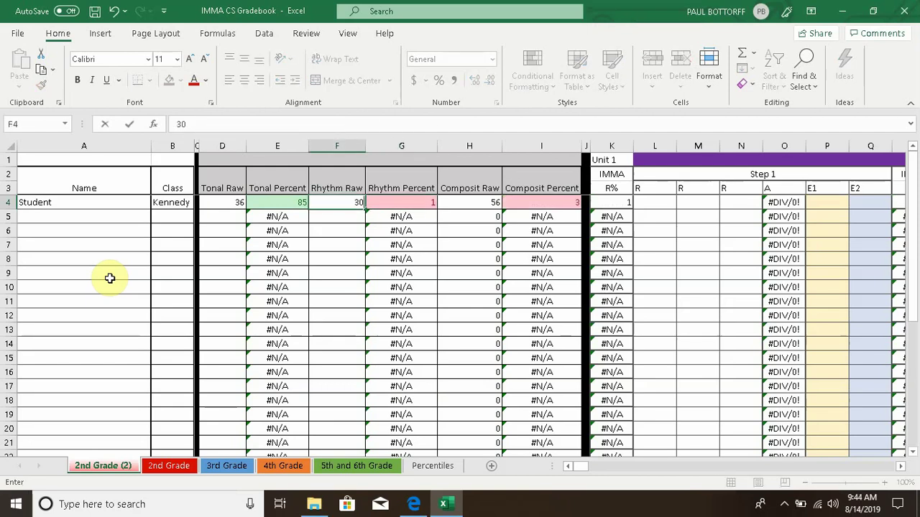
{"action": "key", "text": "Return"}
{"action": "key", "text": "Up"}
{"action": "key", "text": "Right"}
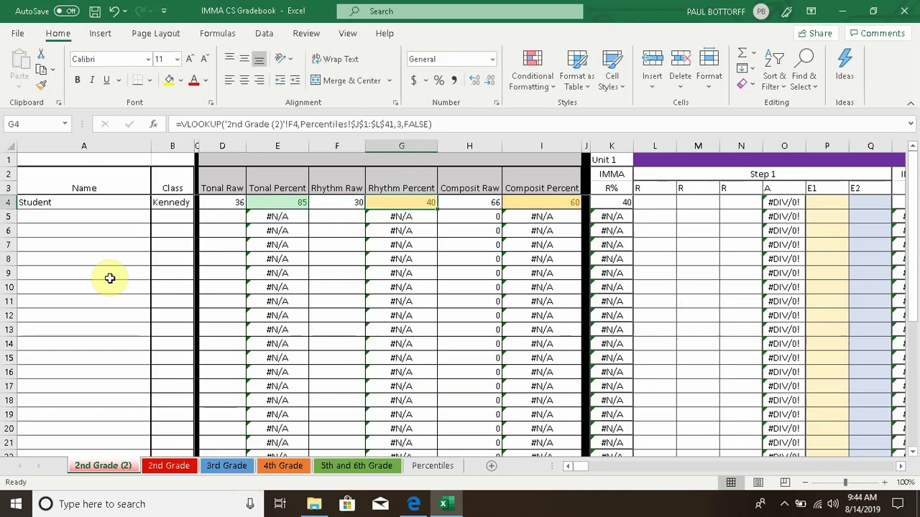
- Look across the student's row from Composit Raw through the Unit 1 Step 1 columns to S4
{"action": "key", "text": "Right"}
{"action": "key", "text": "Right"}
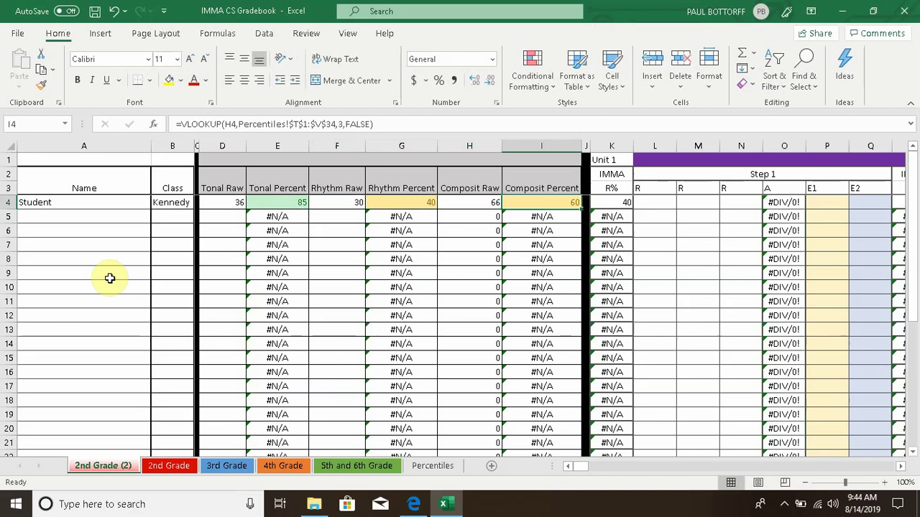
{"action": "key", "text": "Right"}
{"action": "key", "text": "Right"}
{"action": "key", "text": "Right"}
{"action": "key", "text": "Right"}
{"action": "key", "text": "Right"}
{"action": "key", "text": "Right"}
{"action": "key", "text": "Right"}
{"action": "key", "text": "Right"}
{"action": "key", "text": "Right"}
{"action": "key", "text": "Right"}
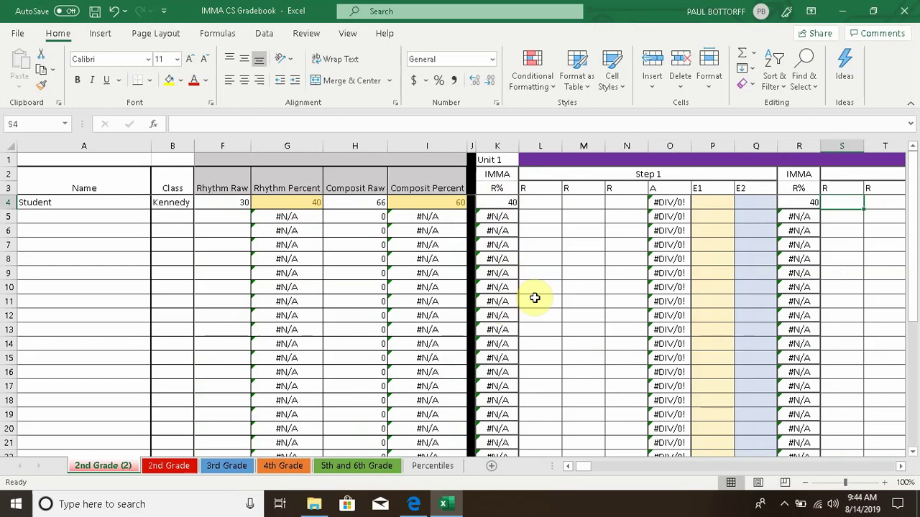
- Enter Step 1 rhythm scores of 1, 2 and 3 in L4, M4 and N4 for the student
{"action": "left_click", "coordinate": [549, 201]}
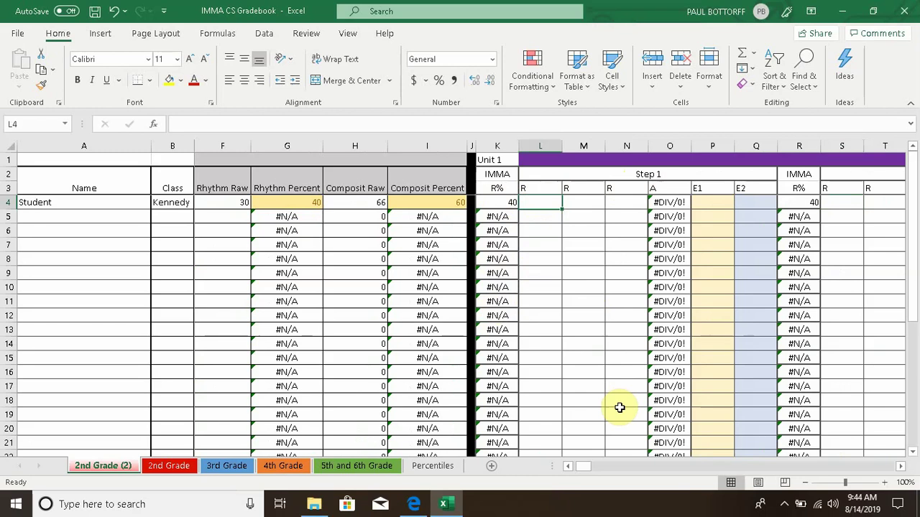
{"action": "type", "text": "1"}
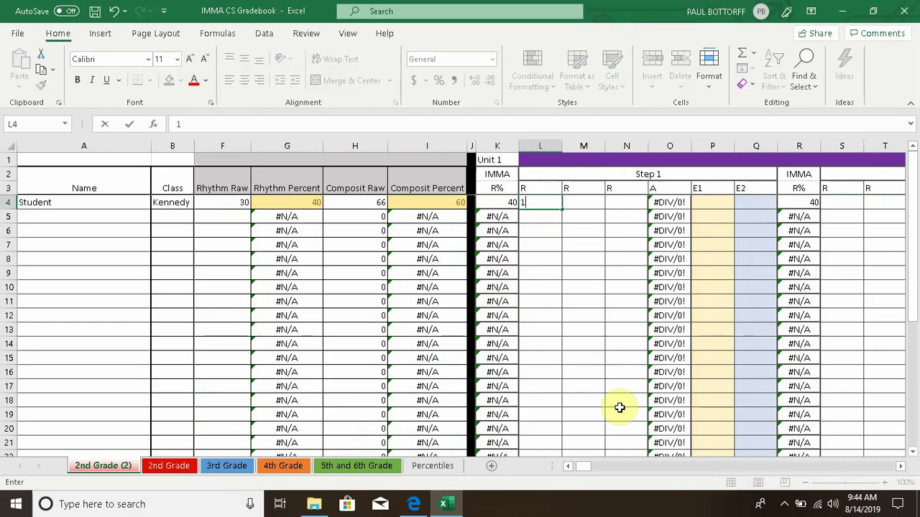
{"action": "key", "text": "Tab"}
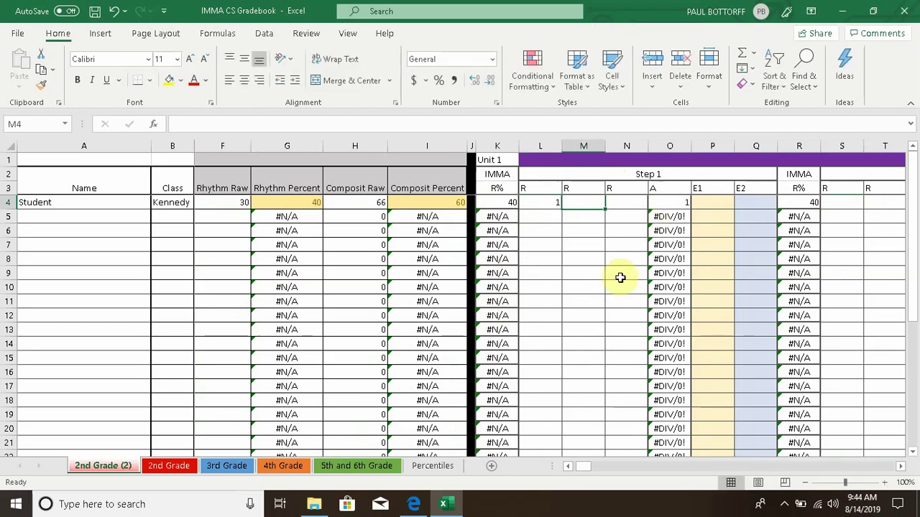
{"action": "type", "text": "2"}
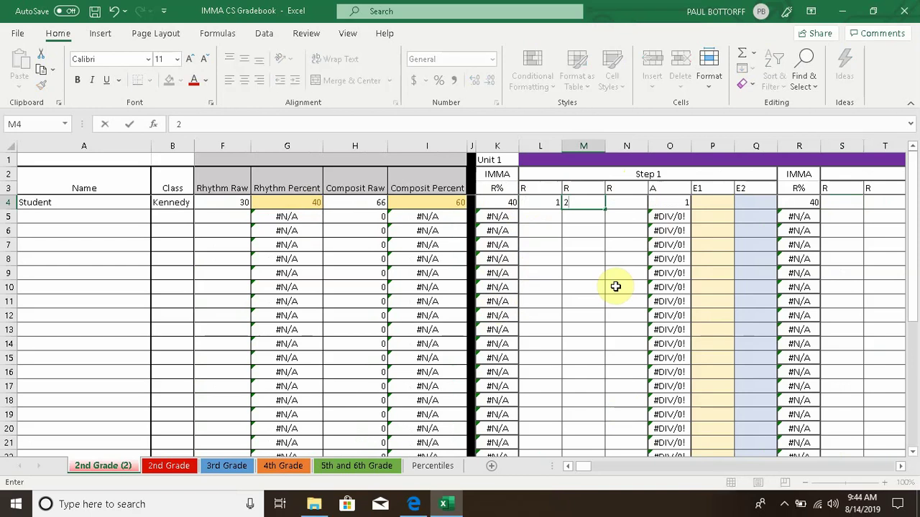
{"action": "key", "text": "Tab"}
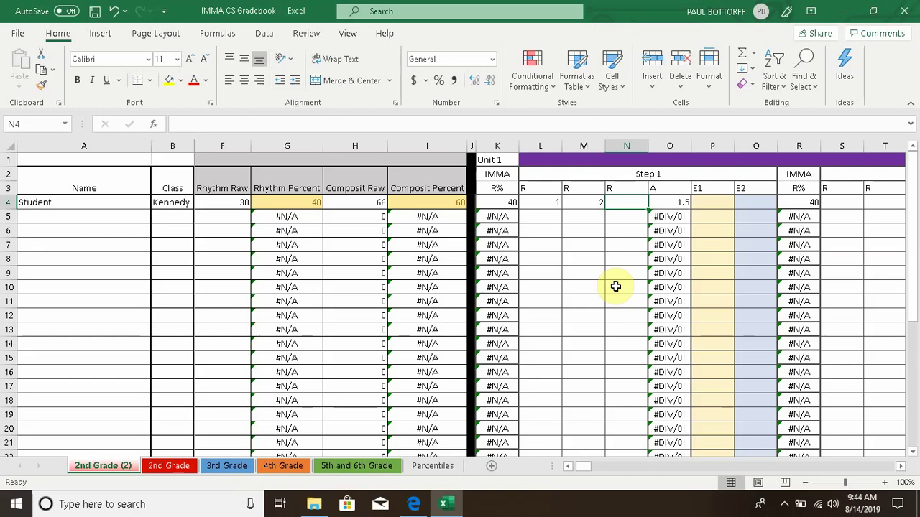
{"action": "type", "text": "3"}
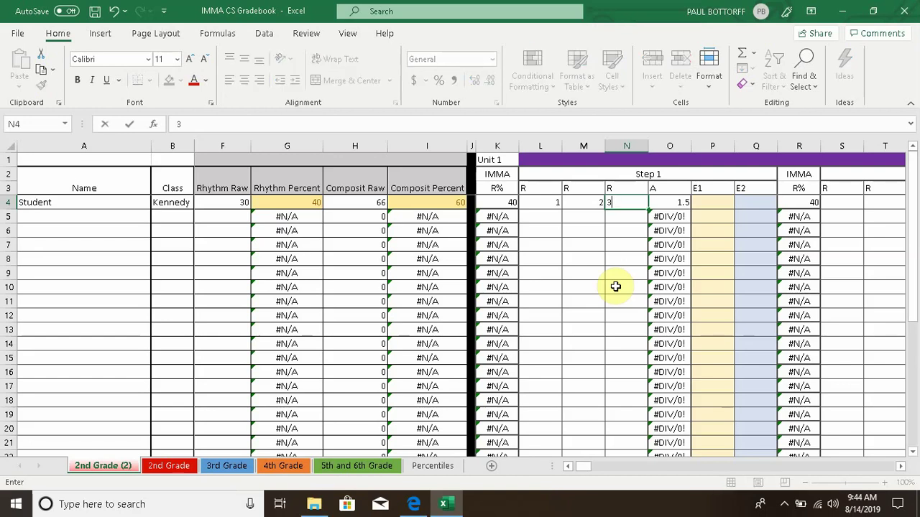
{"action": "key", "text": "Tab"}
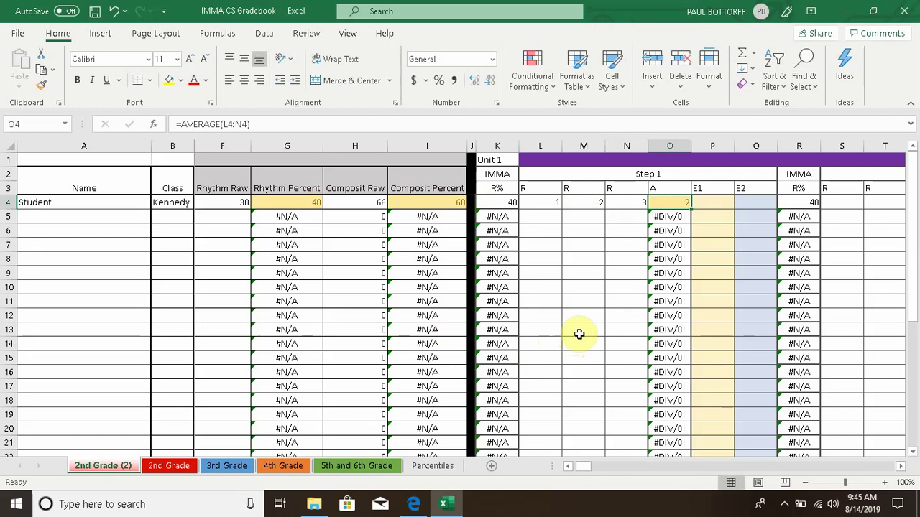
- Set the student's first two Step 1 scores in L4 and M4 to 3, checking the average, E1 and E2 cells
{"action": "left_click", "coordinate": [700, 202]}
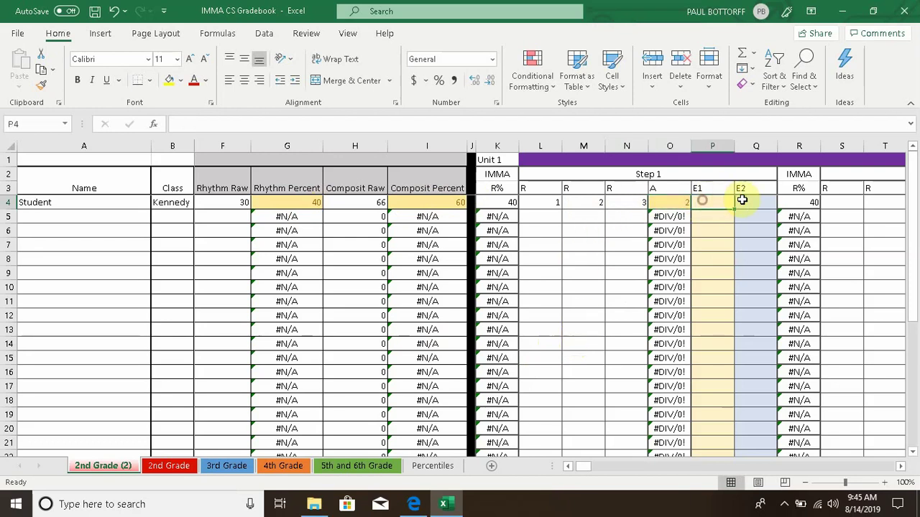
{"action": "left_click", "coordinate": [750, 202]}
{"action": "left_click", "coordinate": [715, 202]}
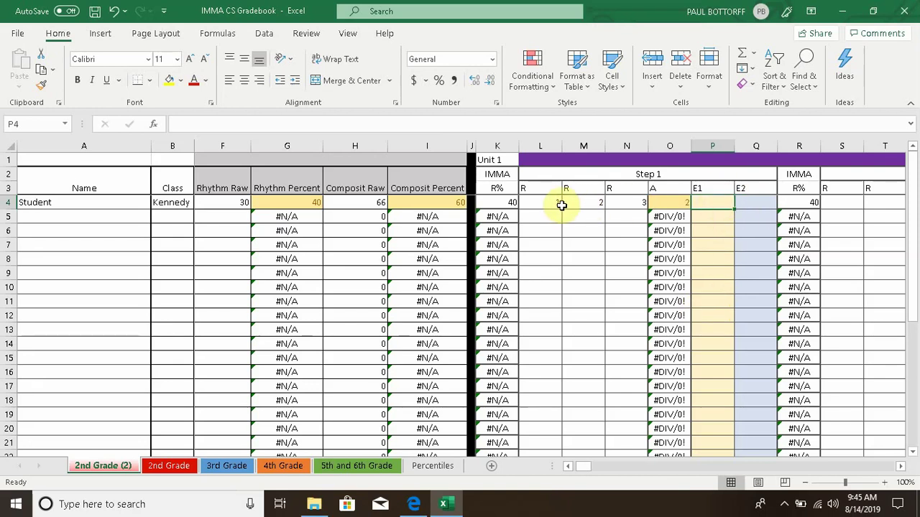
{"action": "left_click_drag", "start_coordinate": [559, 204], "coordinate": [594, 204]}
{"action": "type", "text": "3"}
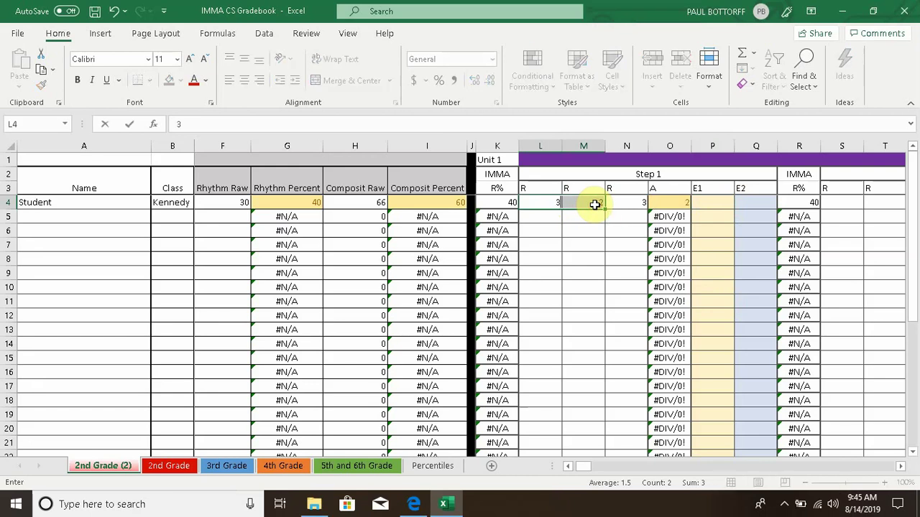
{"action": "key", "text": "ctrl+Return"}
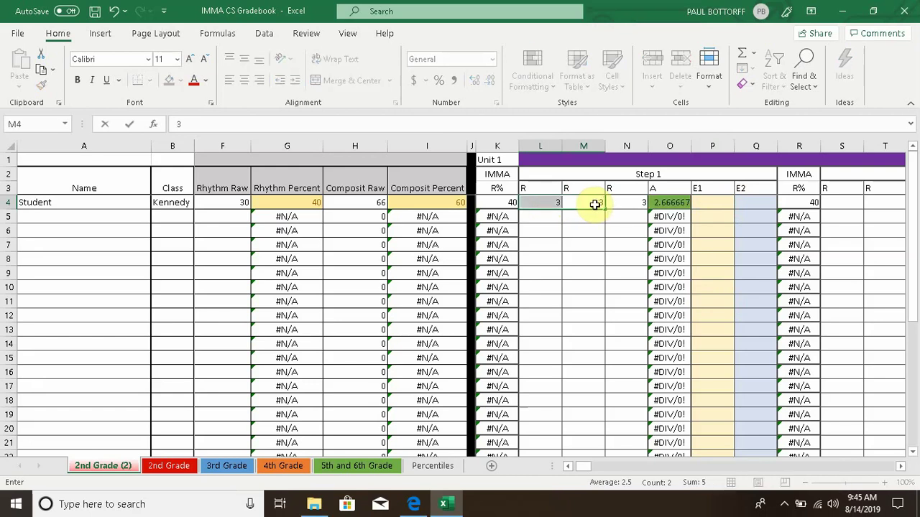
{"action": "left_click", "coordinate": [688, 202]}
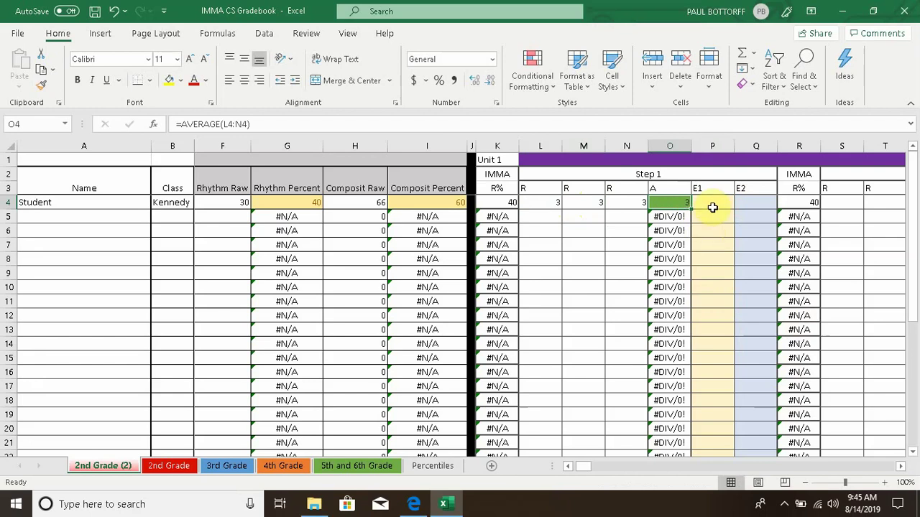
{"action": "left_click", "coordinate": [713, 201]}
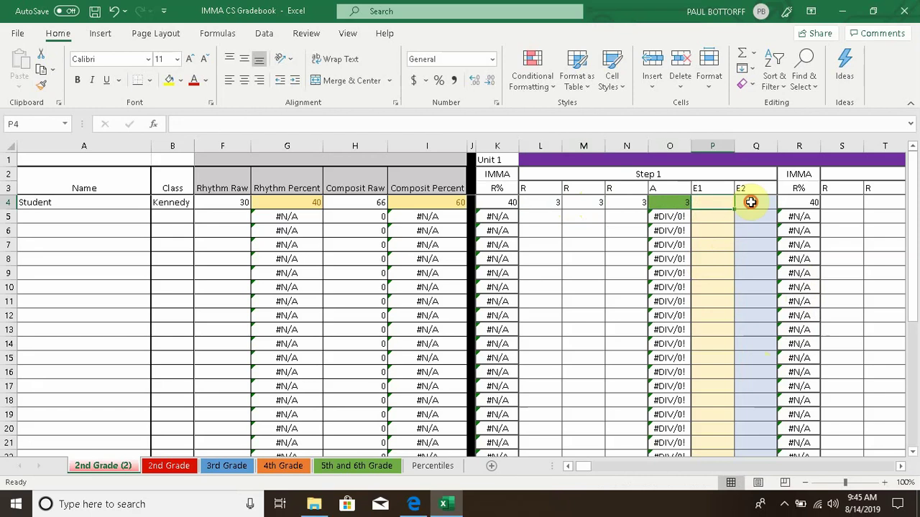
{"action": "left_click", "coordinate": [723, 204]}
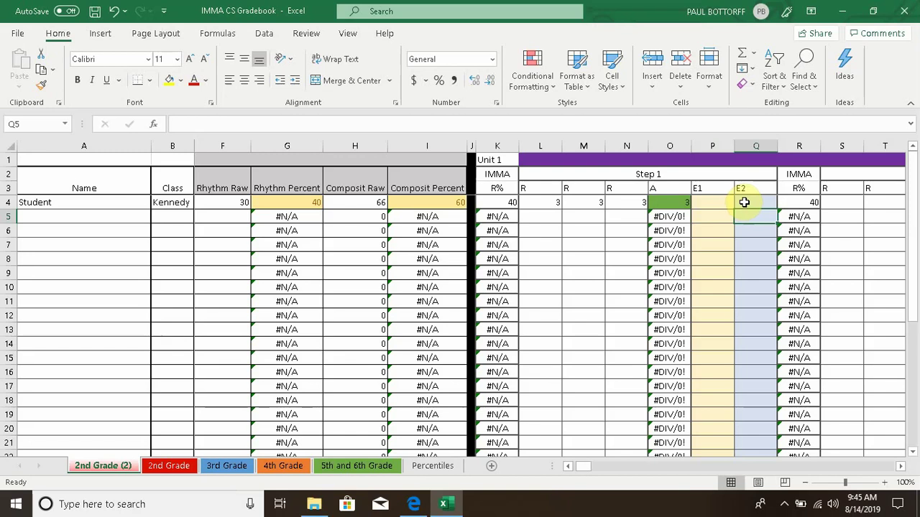
{"action": "left_click", "coordinate": [681, 202]}
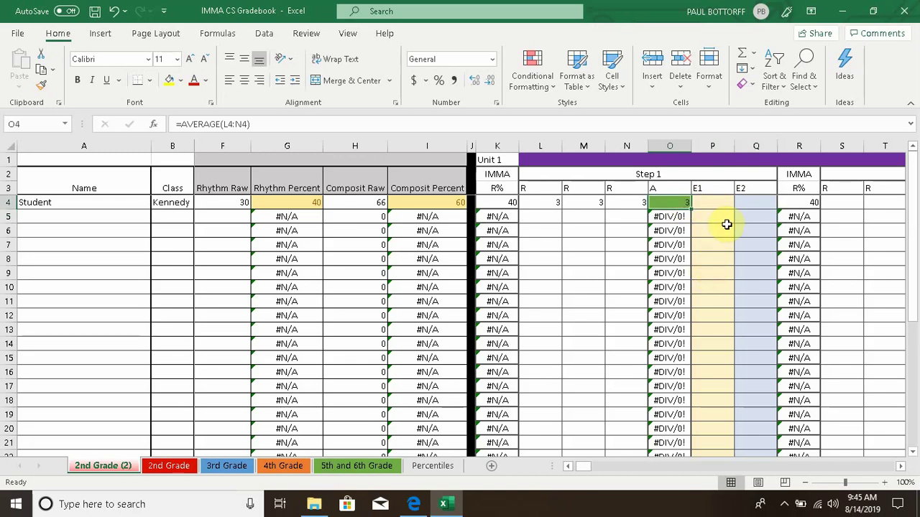
- Lower the student's Step 1 scores by entering 2 in M4, 1 in L4 and finally 1 in M4
{"action": "left_click", "coordinate": [593, 201]}
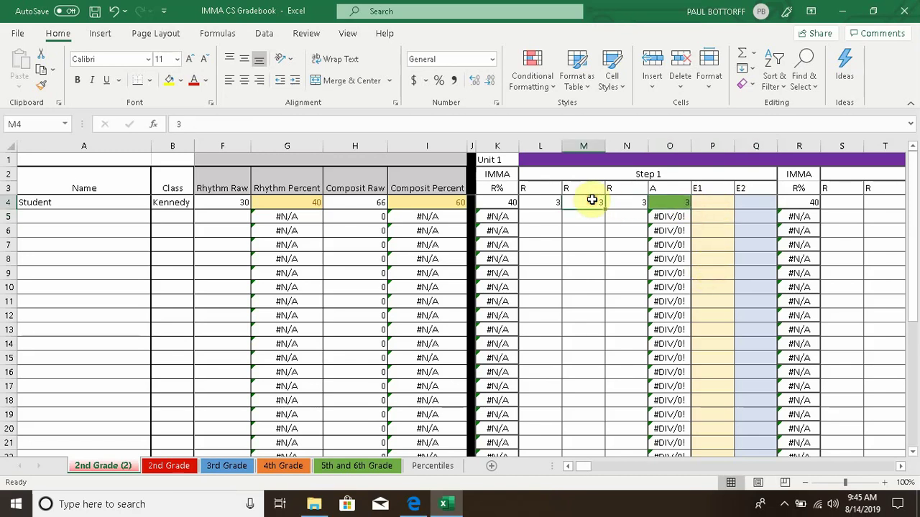
{"action": "type", "text": "2"}
{"action": "key", "text": "Return"}
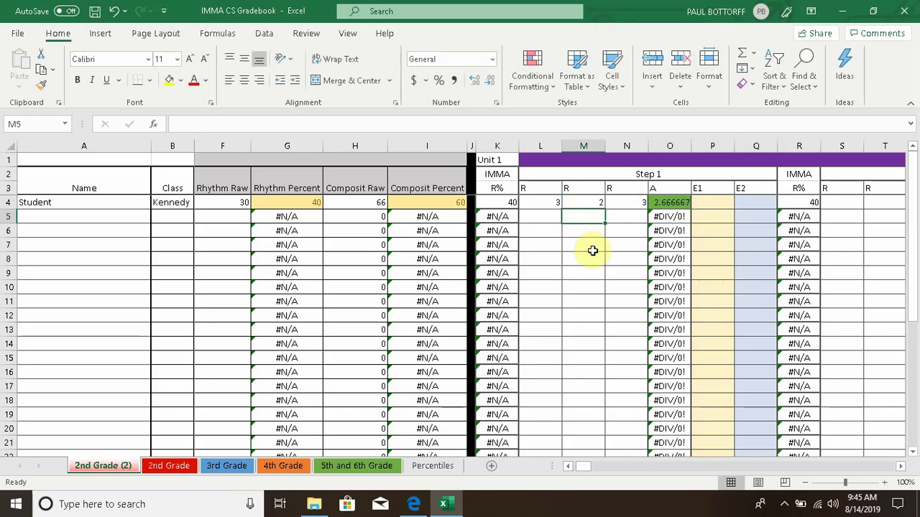
{"action": "left_click", "coordinate": [558, 203]}
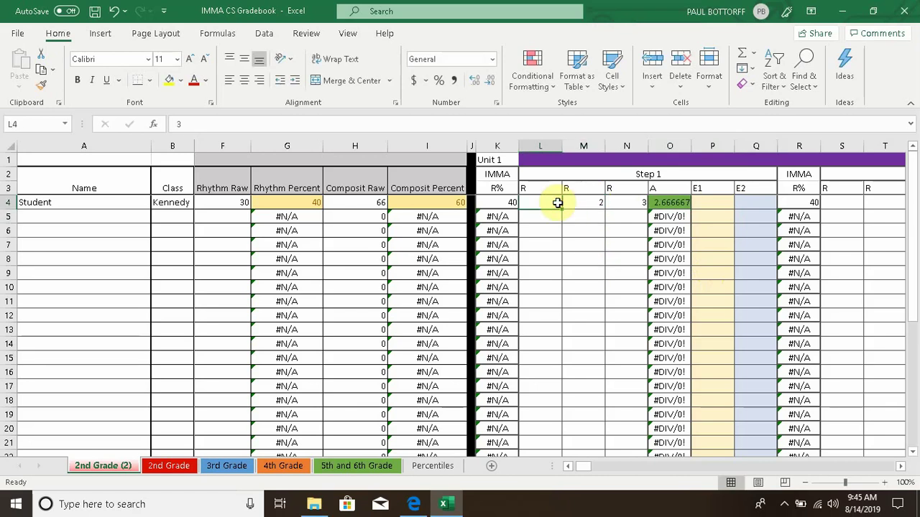
{"action": "type", "text": "1"}
{"action": "key", "text": "Tab"}
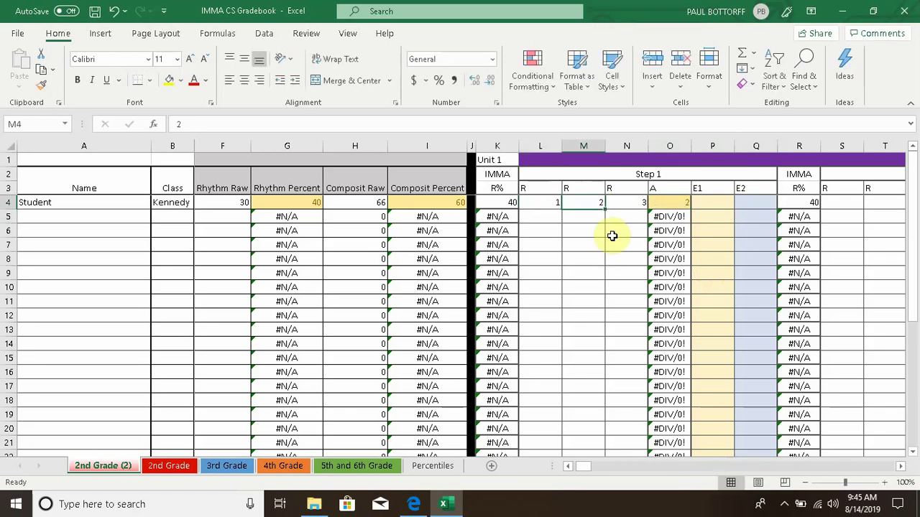
{"action": "type", "text": "1"}
{"action": "key", "text": "Tab"}
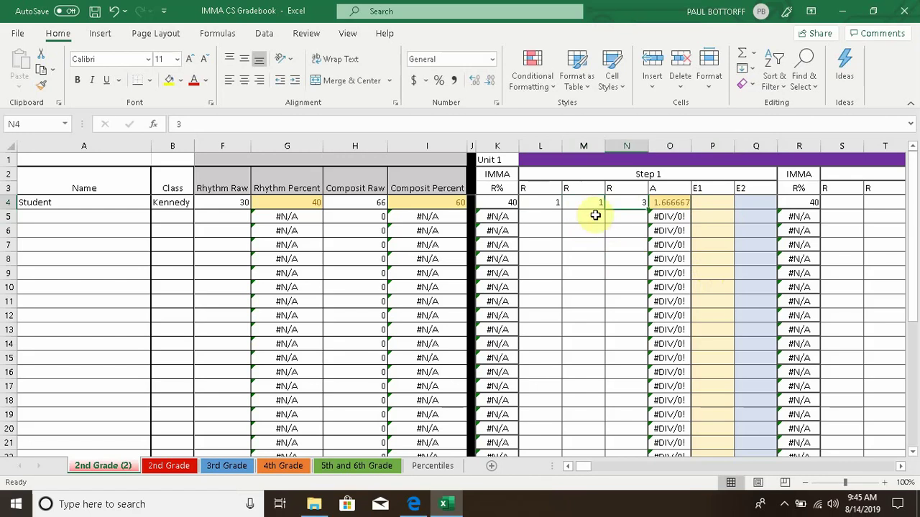
- Set both L4 and M4, the student's first two Step 1 scores, to 2
{"action": "left_click_drag", "start_coordinate": [554, 204], "coordinate": [573, 206]}
{"action": "type", "text": "2"}
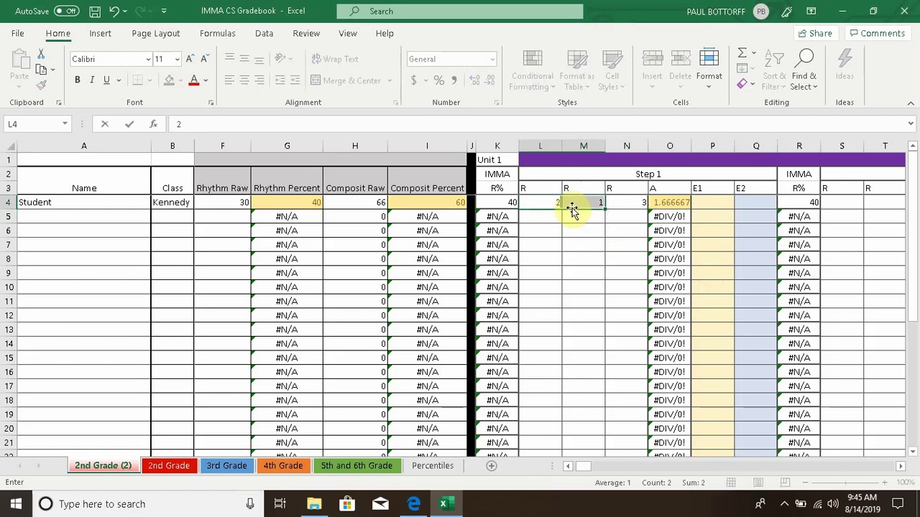
{"action": "key", "text": "ctrl+Return"}
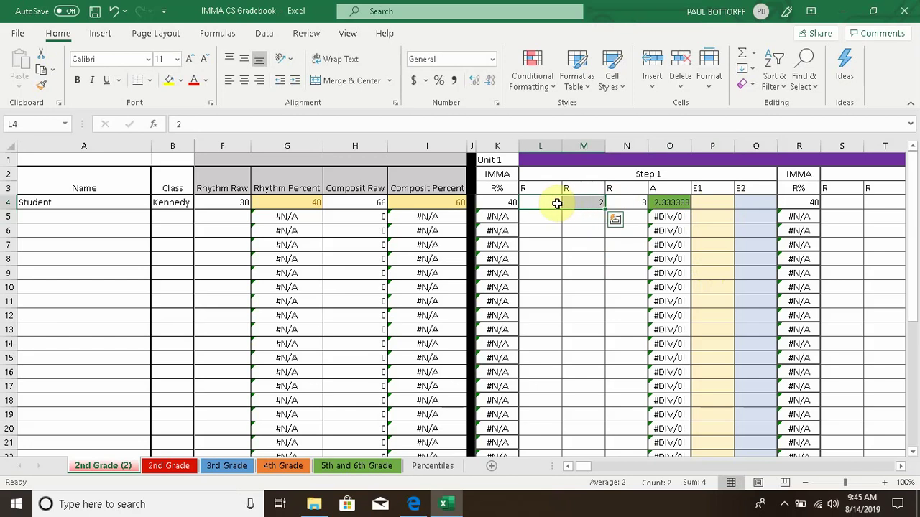
{"action": "left_click", "coordinate": [576, 250]}
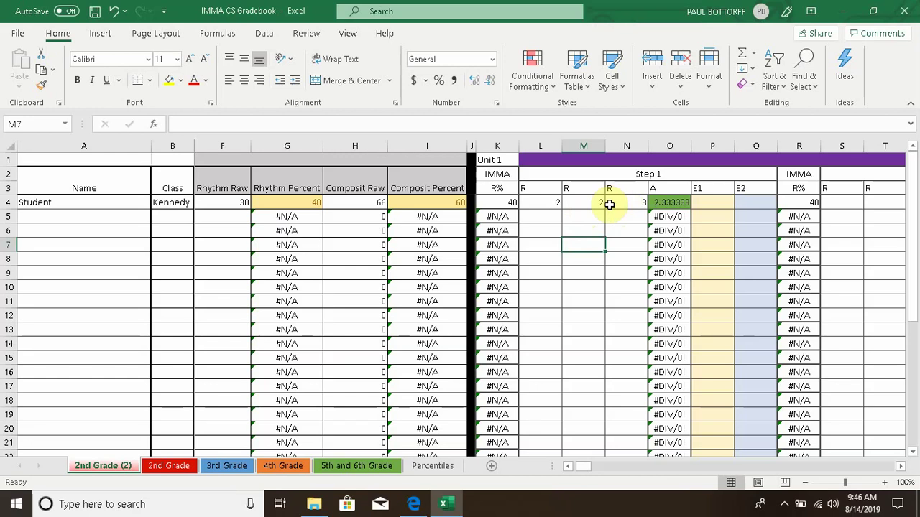
- Clear all three of the student's Step 1 rhythm scores in L4, M4 and N4
{"action": "left_click_drag", "start_coordinate": [559, 203], "coordinate": [610, 203]}
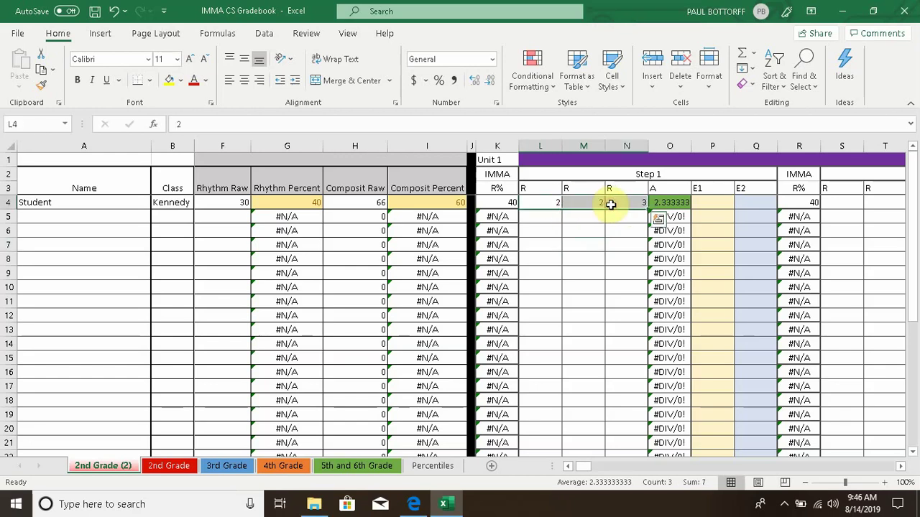
{"action": "key", "text": "BackSpace"}
{"action": "key", "text": "Return"}
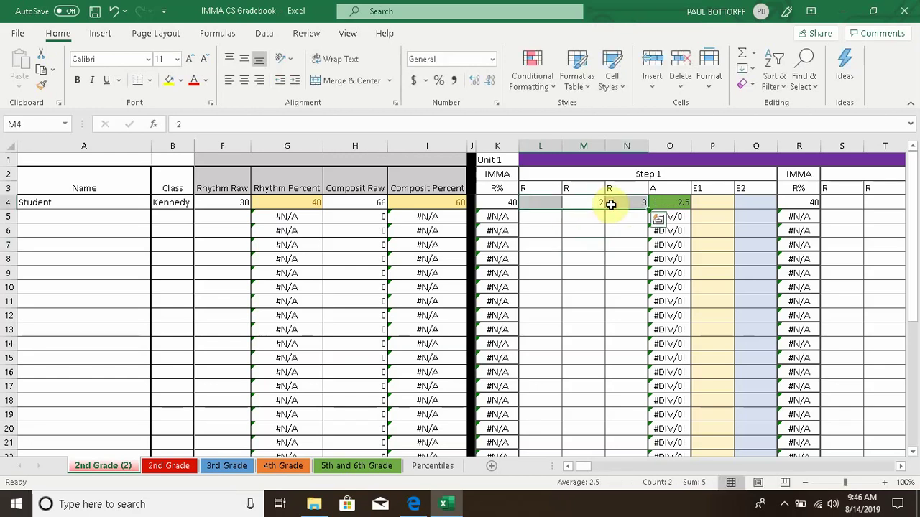
{"action": "key", "text": "Left"}
{"action": "key", "text": "Right"}
{"action": "key", "text": "BackSpace"}
{"action": "key", "text": "Right"}
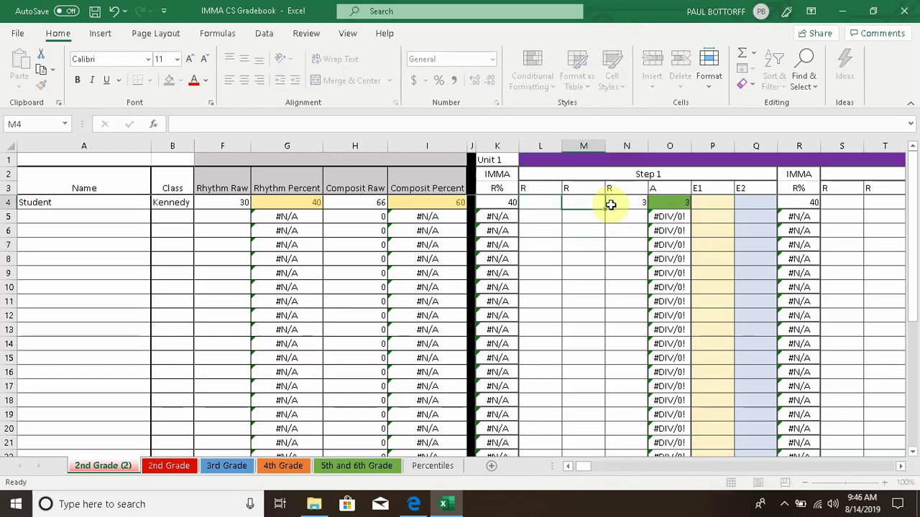
{"action": "key", "text": "Right"}
{"action": "key", "text": "BackSpace"}
{"action": "key", "text": "Left"}
{"action": "key", "text": "Left"}
{"action": "key", "text": "Left"}
{"action": "key", "text": "Right"}
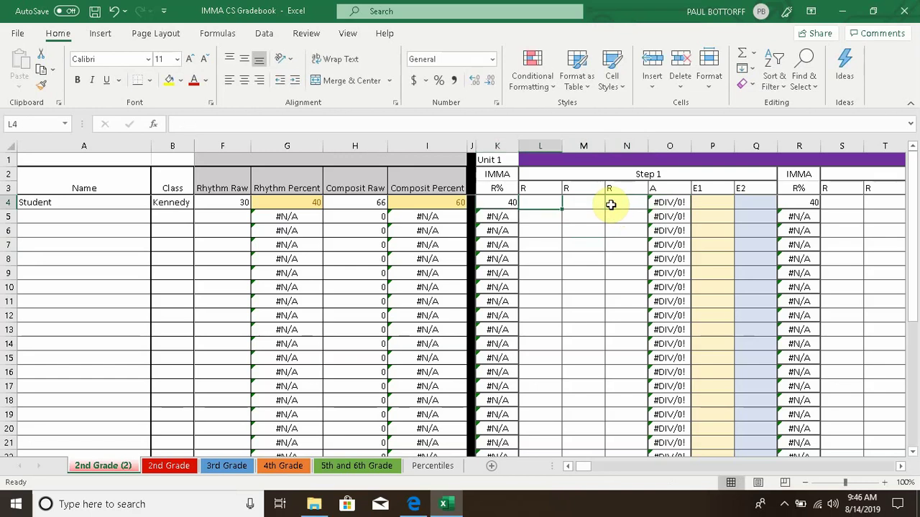
- Enter a single Step 1 score of 3 in L4, review the Step 1 block, and clear the score again
{"action": "type", "text": "3"}
{"action": "key", "text": "Return"}
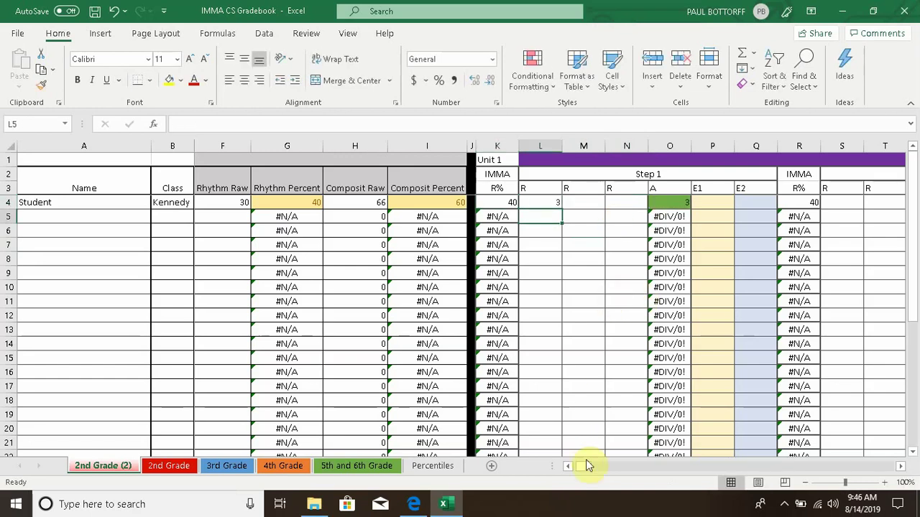
{"action": "left_click_drag", "start_coordinate": [585, 466], "coordinate": [569, 468]}
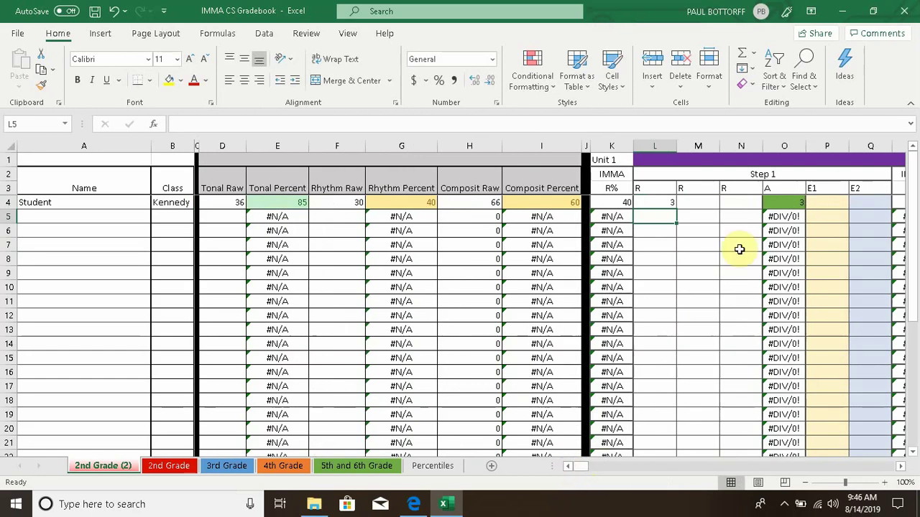
{"action": "left_click", "coordinate": [760, 174]}
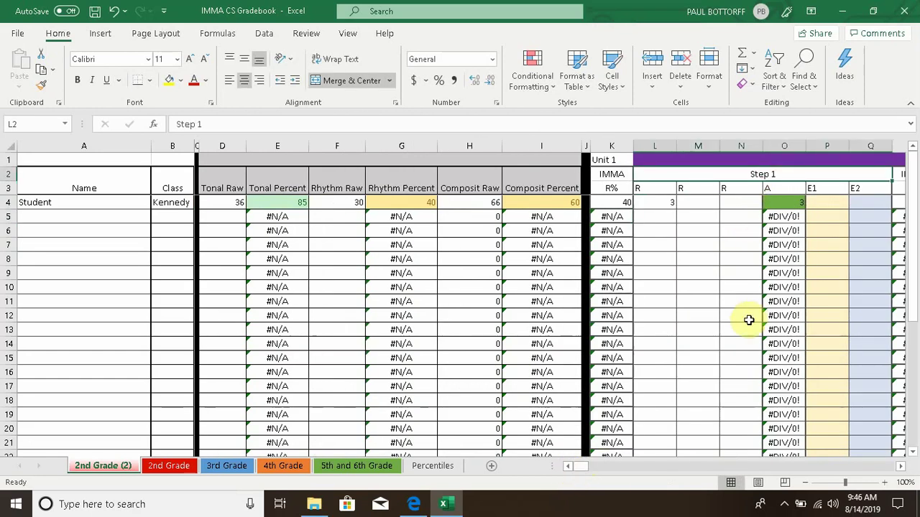
{"action": "left_click", "coordinate": [671, 204]}
{"action": "key", "text": "BackSpace"}
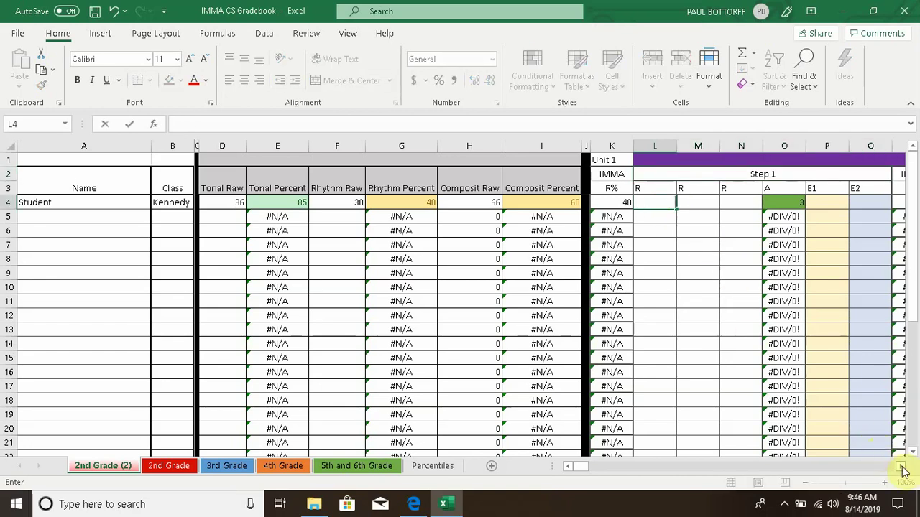
- Confirm the cleared L4 score and look through the unit's step blocks from Step 1 to Step 8, returning to Steps 1 and 2
{"action": "key", "text": "Return"}
{"action": "left_click_drag", "start_coordinate": [902, 468], "coordinate": [902, 469]}
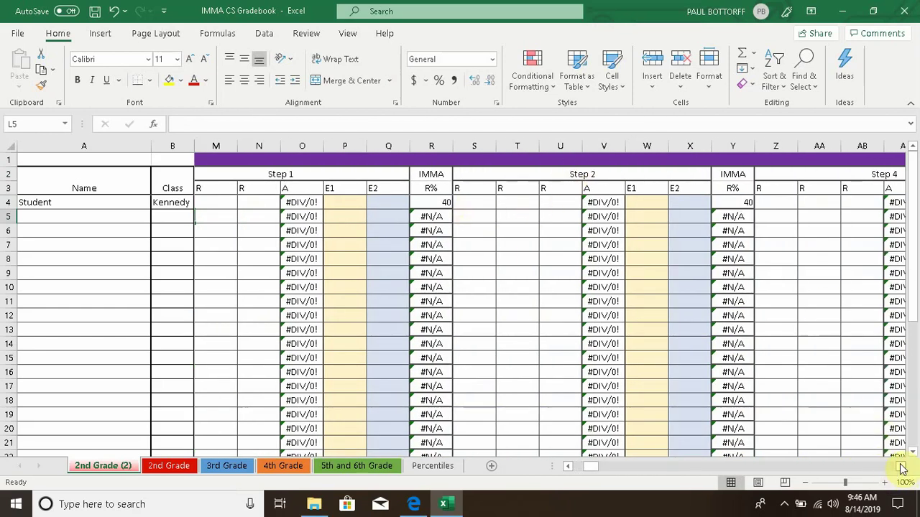
{"action": "left_click_drag", "start_coordinate": [902, 469], "coordinate": [899, 469]}
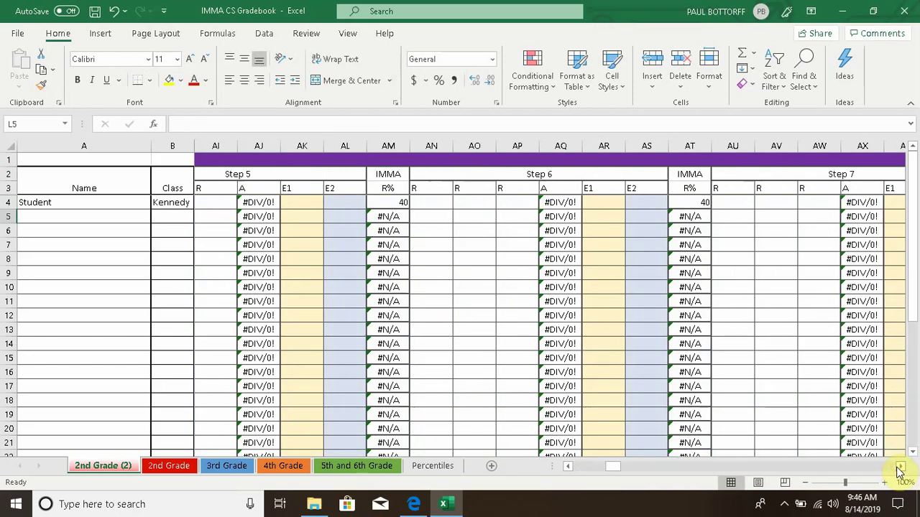
{"action": "left_click_drag", "start_coordinate": [899, 468], "coordinate": [902, 470]}
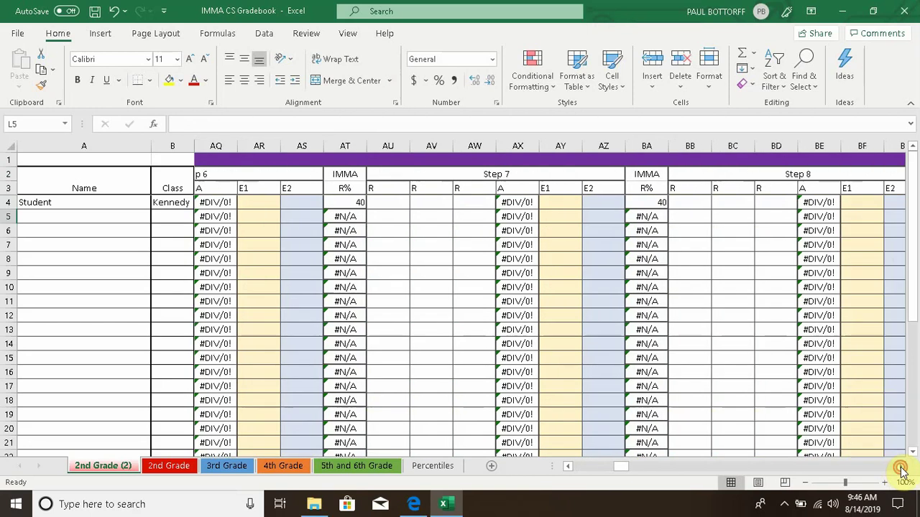
{"action": "left_click_drag", "start_coordinate": [622, 468], "coordinate": [580, 470]}
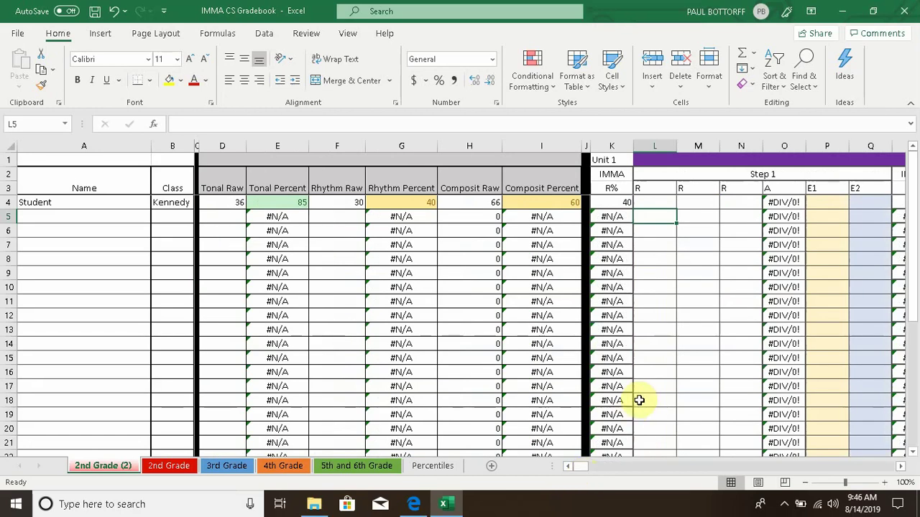
{"action": "left_click_drag", "start_coordinate": [899, 470], "coordinate": [900, 470]}
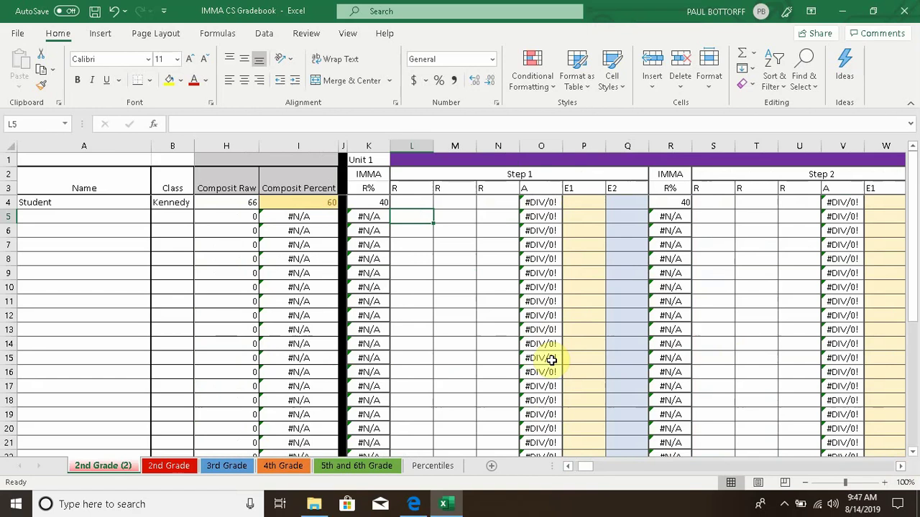
{"action": "left_click", "coordinate": [784, 506]}
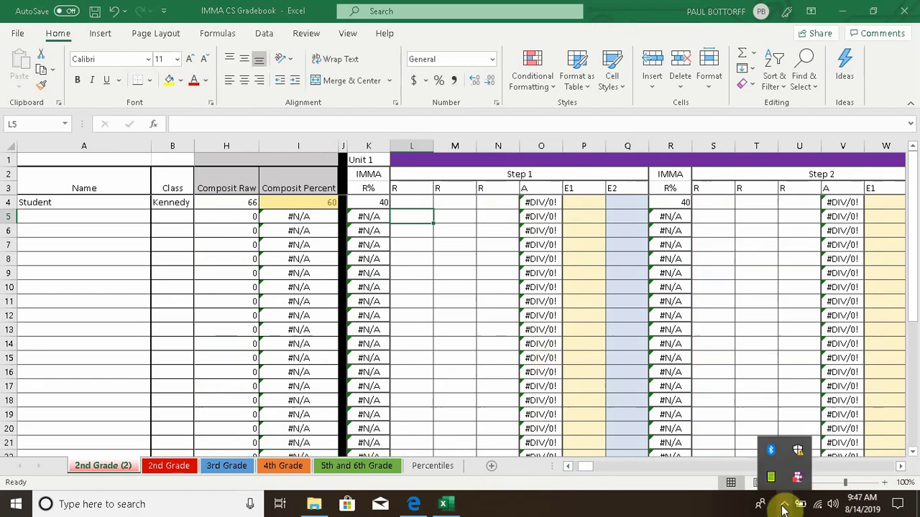
{"action": "left_click", "coordinate": [694, 505]}
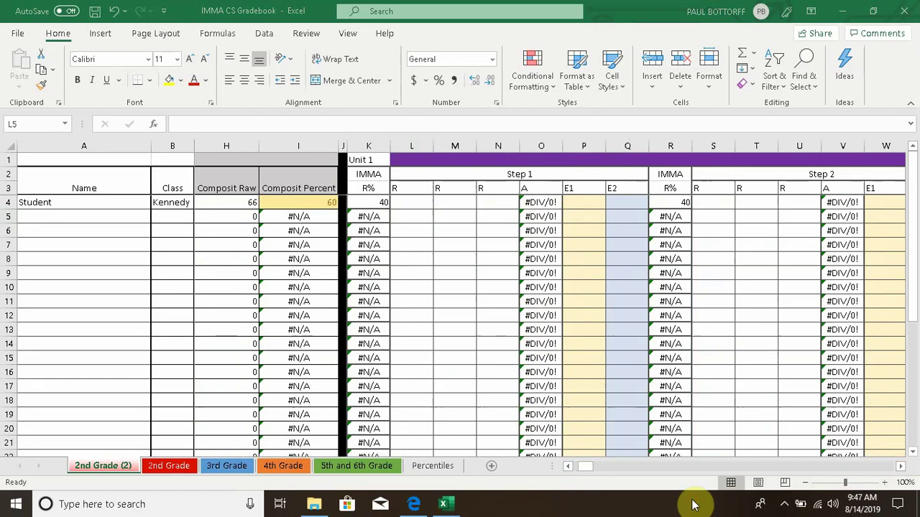
{"action": "left_click", "coordinate": [785, 505]}
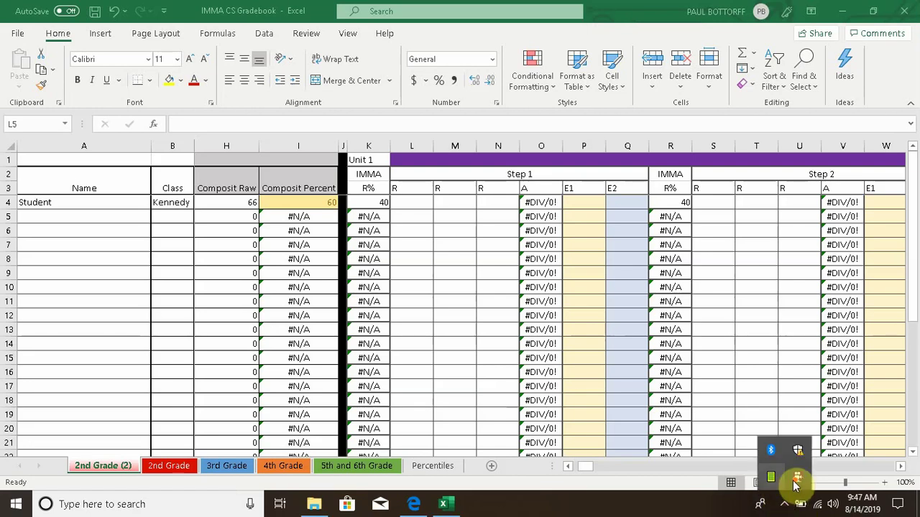